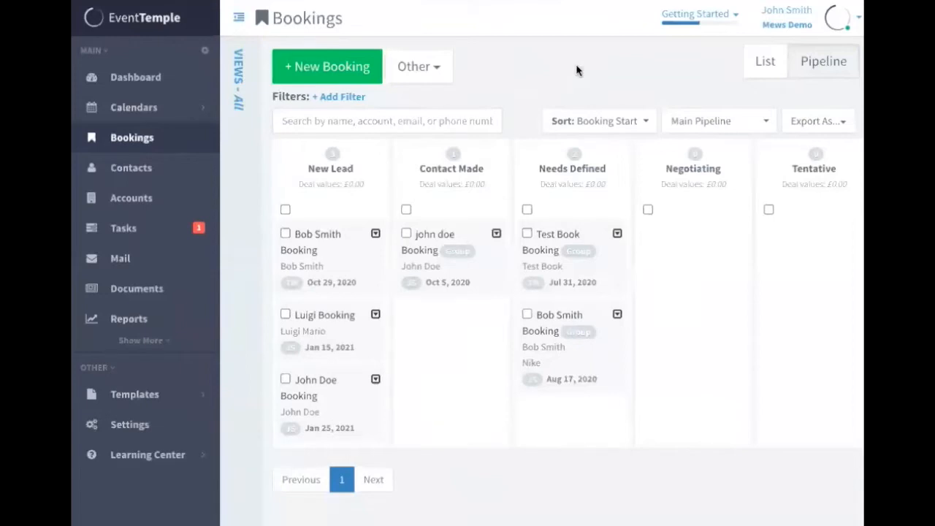
Start a new booking and assign the existing contact to it by name
click(339, 65)
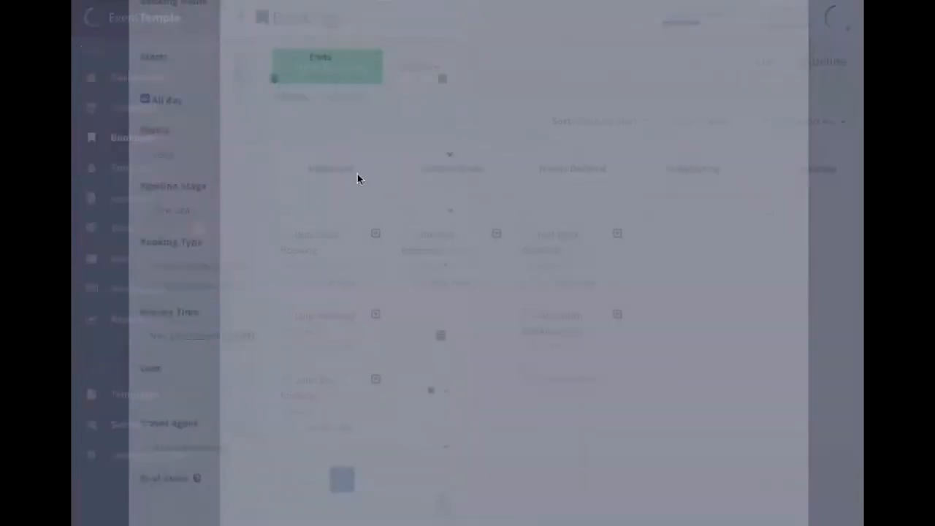
click(313, 111)
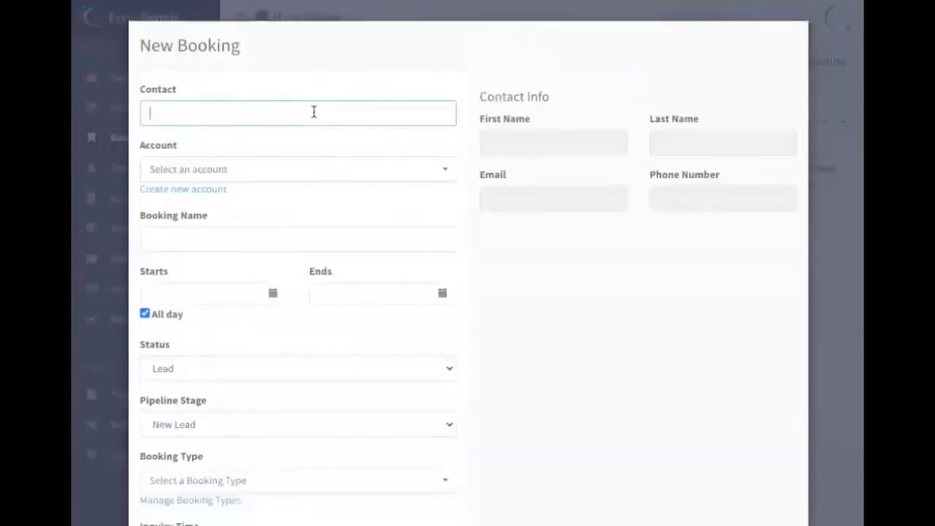
text(Luigi Mario)
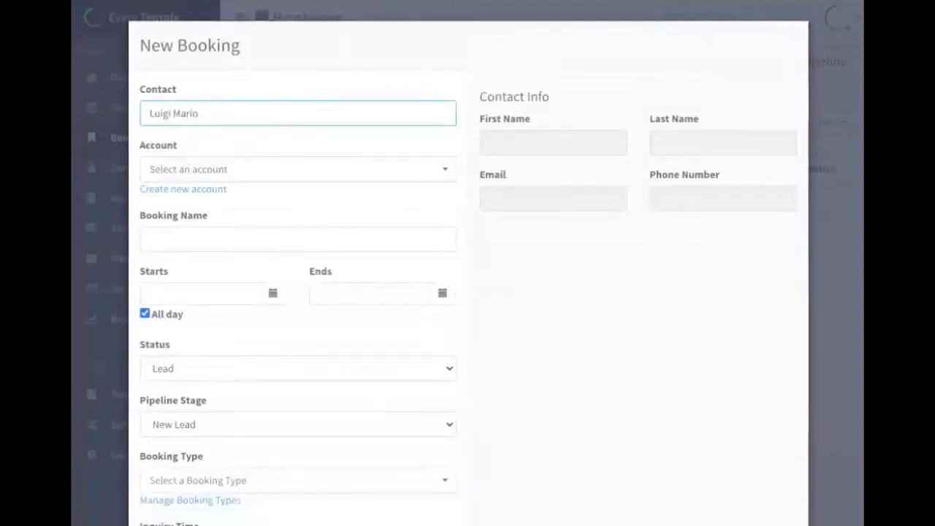
click(247, 153)
click(289, 139)
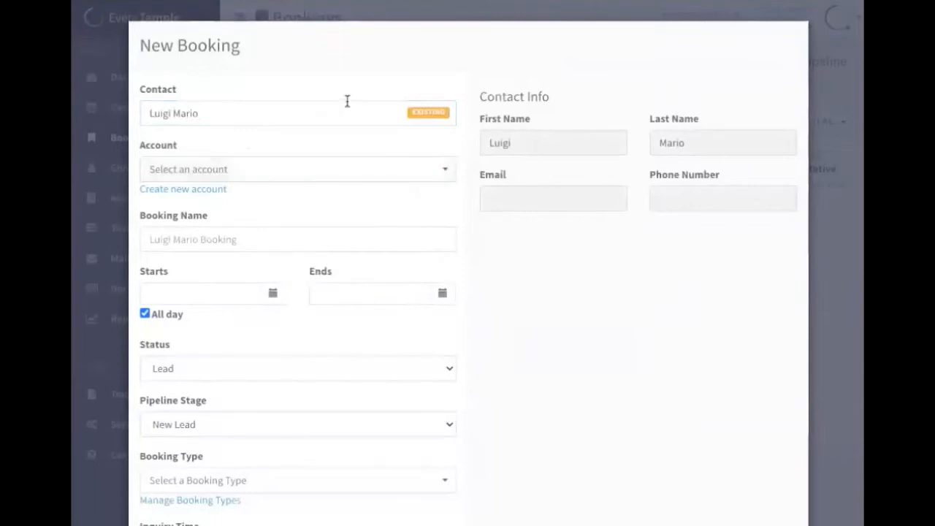
Set the booking to run from Jan 25, 2021 to Jan 29, 2021 and save it
scroll(347, 105, down, 1)
click(273, 238)
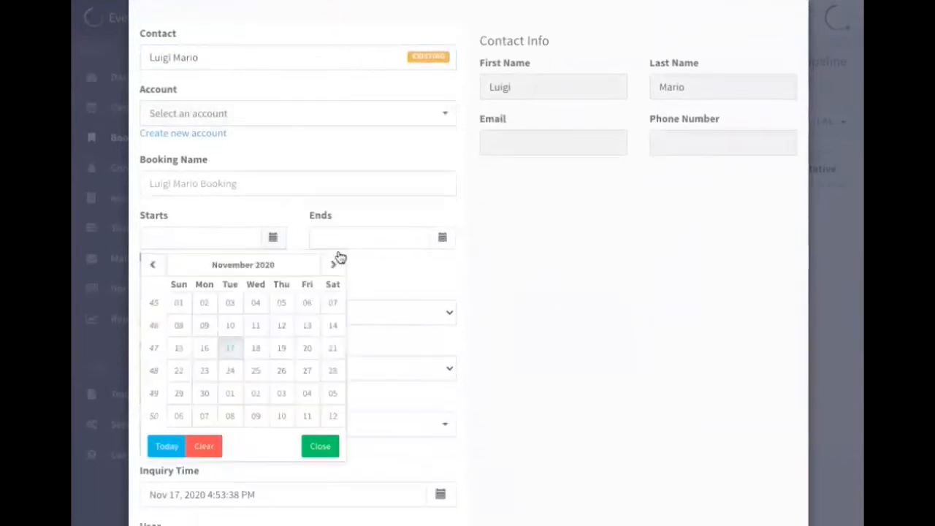
click(332, 268)
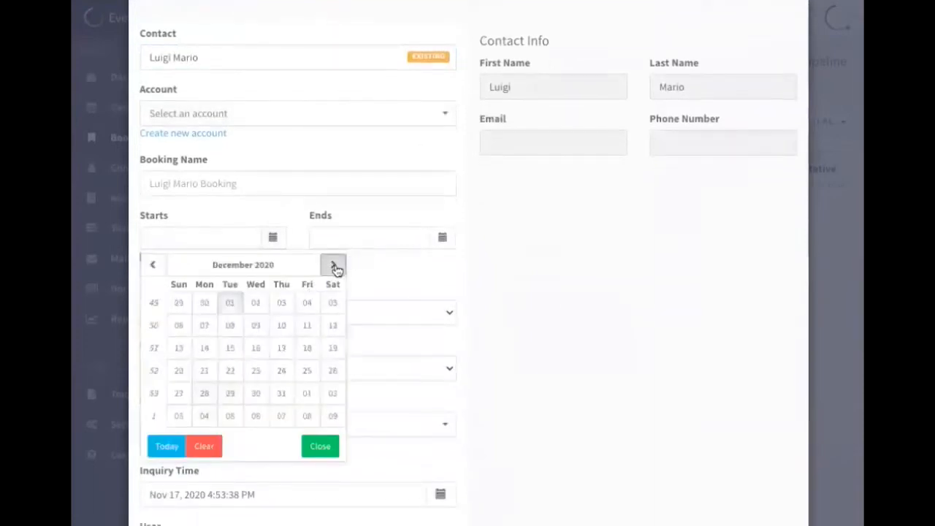
click(334, 266)
click(205, 393)
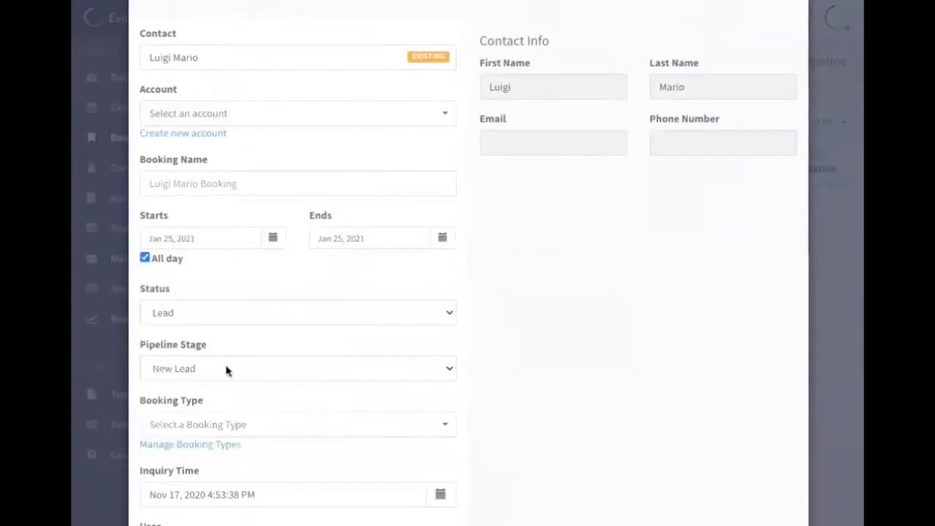
click(444, 238)
click(477, 395)
scroll(486, 267, down, 5)
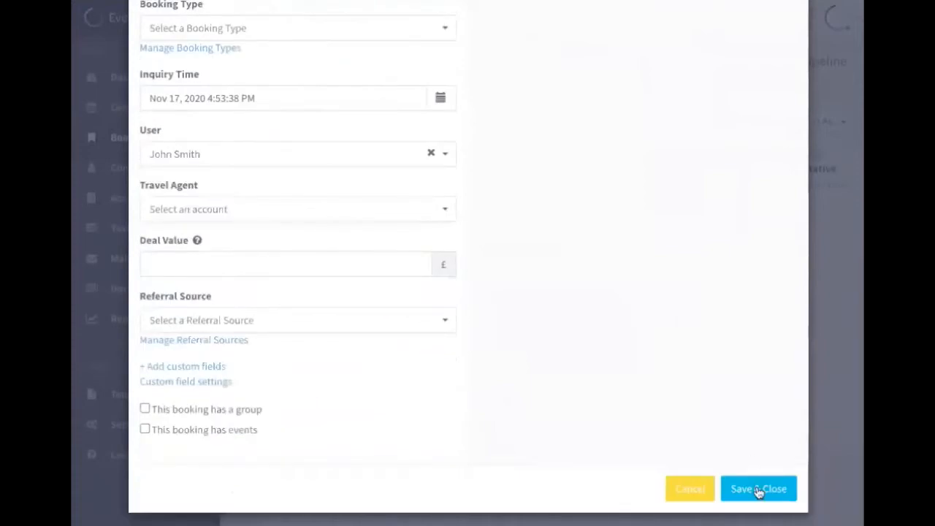
click(756, 489)
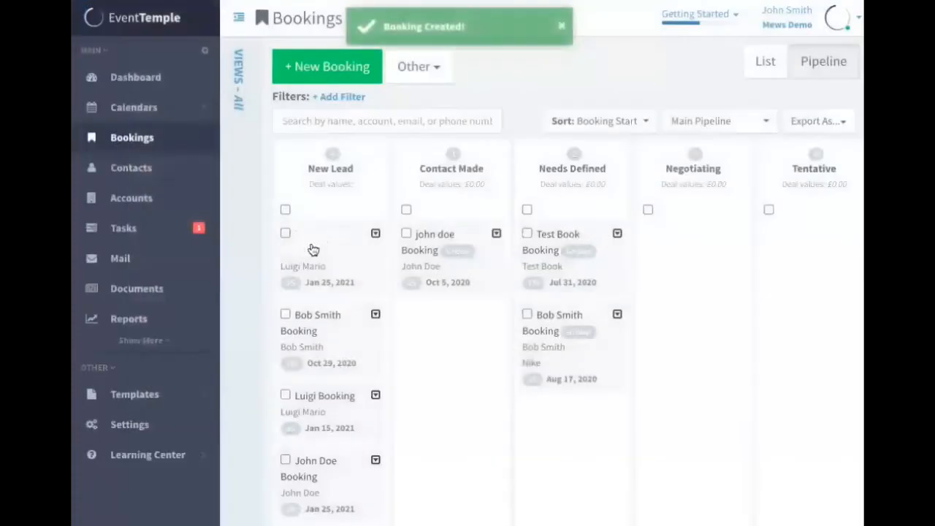
Open the new booking's reservations and start adding a reservation group
click(350, 233)
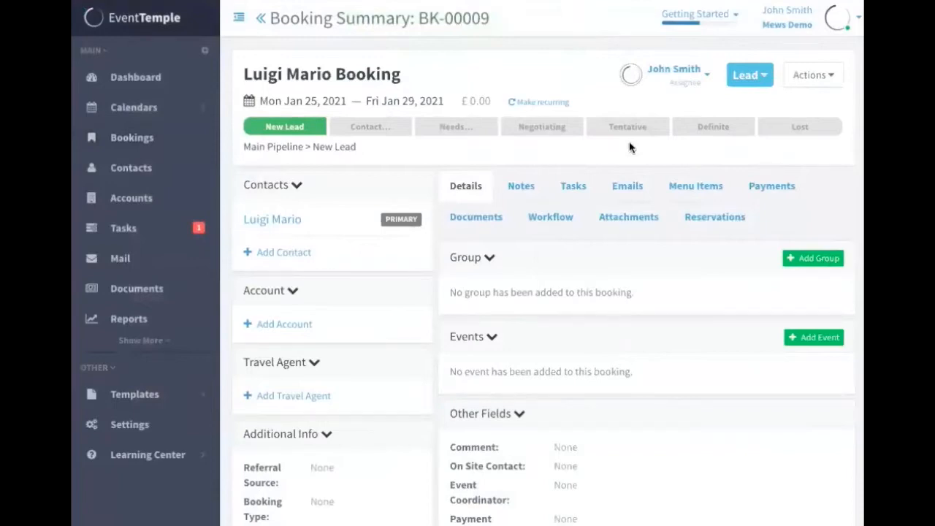
click(714, 222)
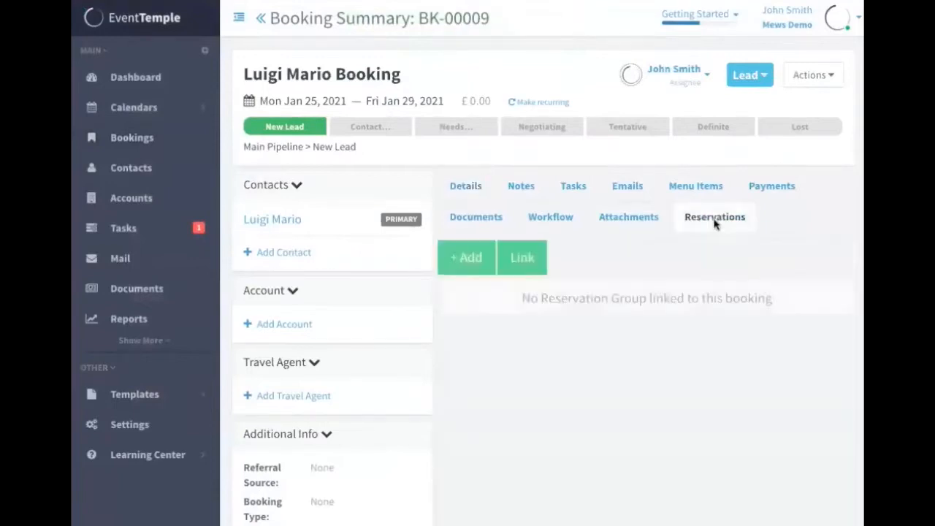
click(477, 258)
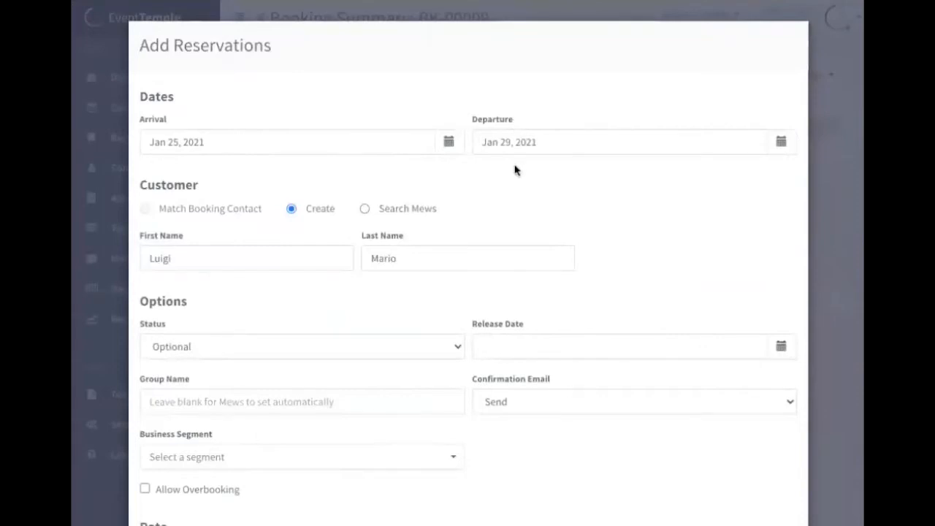
Set the reservation's release date to Dec 23, 2020
scroll(515, 170, down, 1)
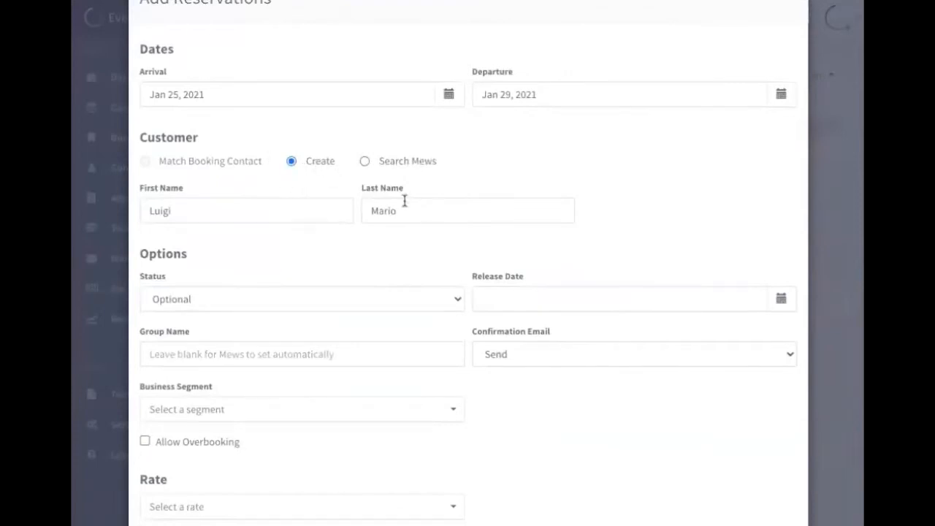
mouse_move(229, 167)
scroll(232, 165, down, 3)
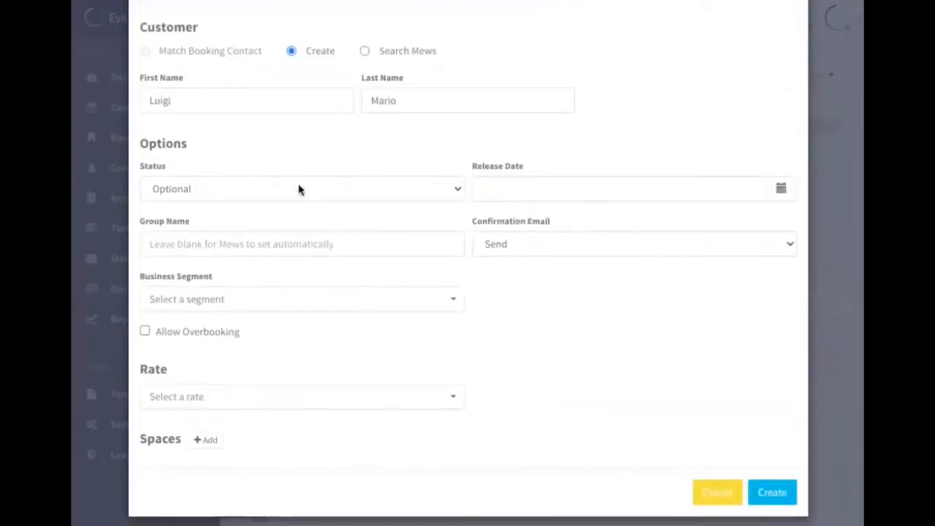
click(585, 185)
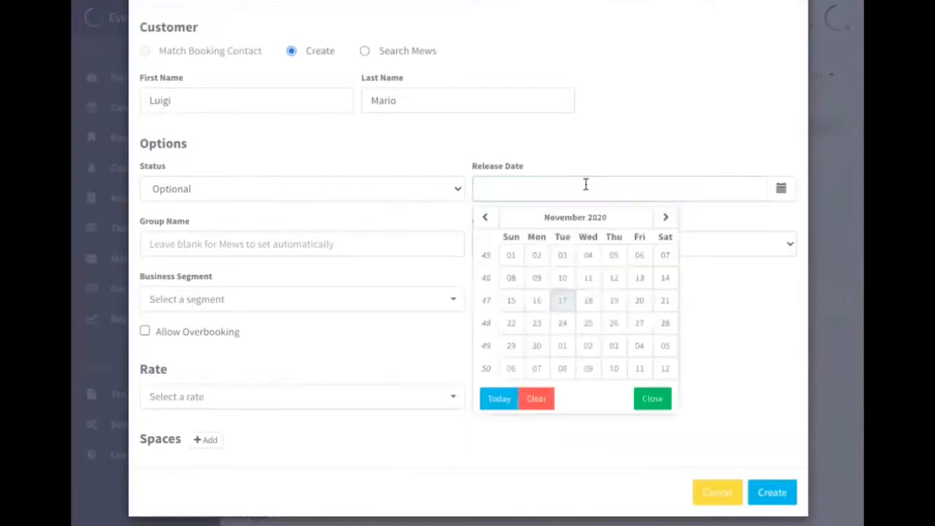
click(664, 219)
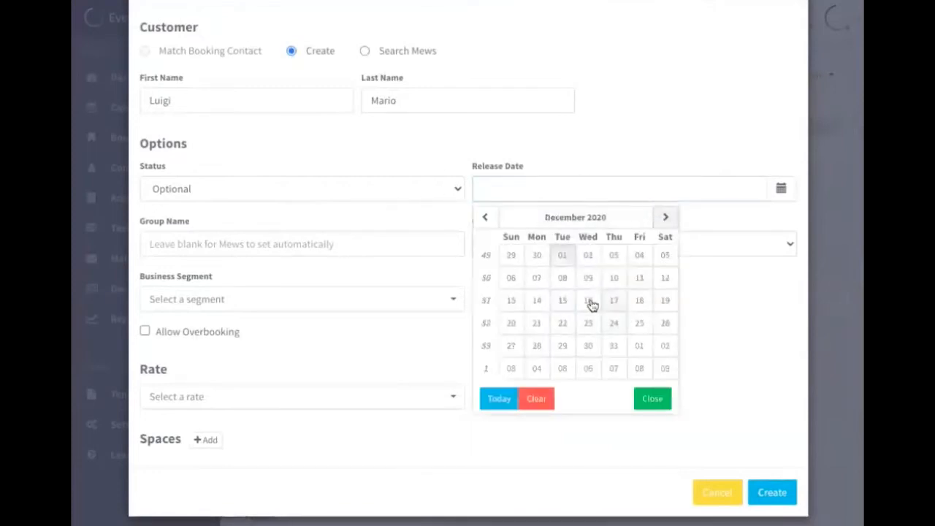
click(589, 324)
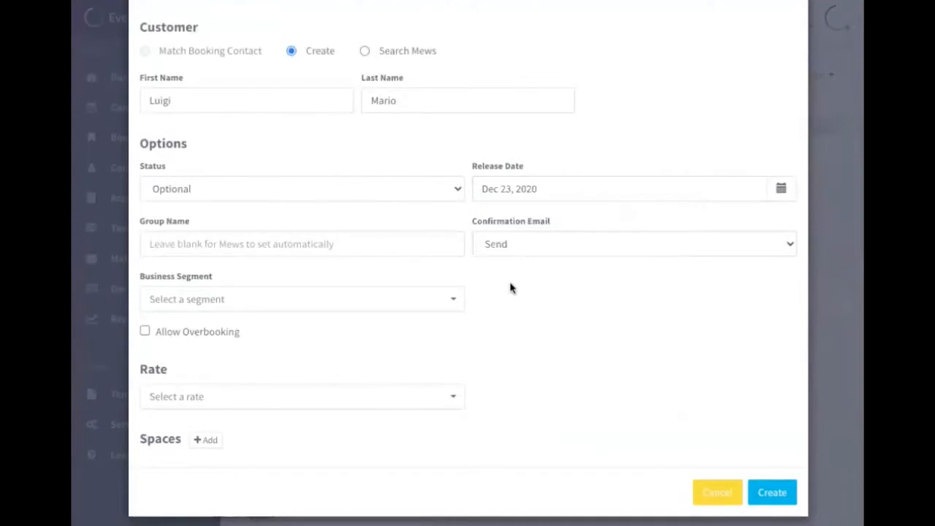
Name the group "Nov 17 Test Group 10" and set the confirmation email to Do not send
click(296, 245)
text(Nov 17 Test Group 10)
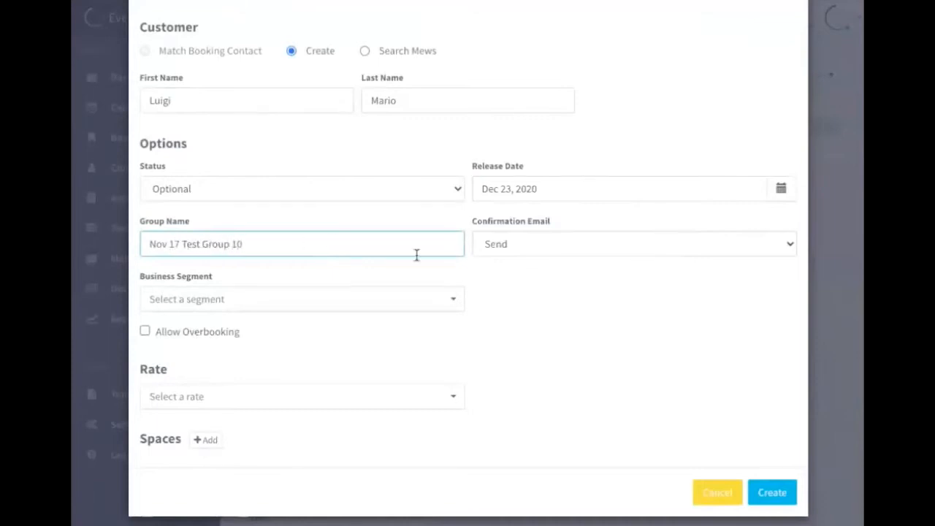
click(501, 279)
click(548, 248)
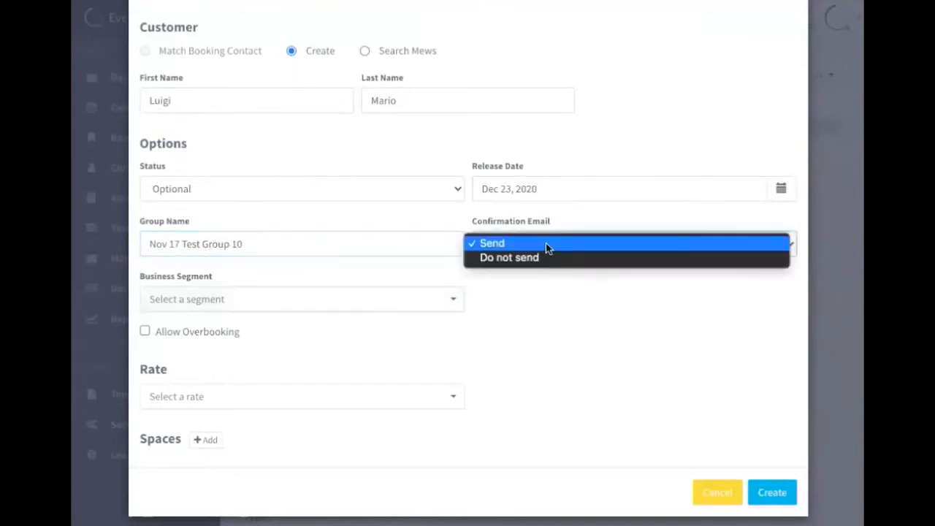
click(549, 260)
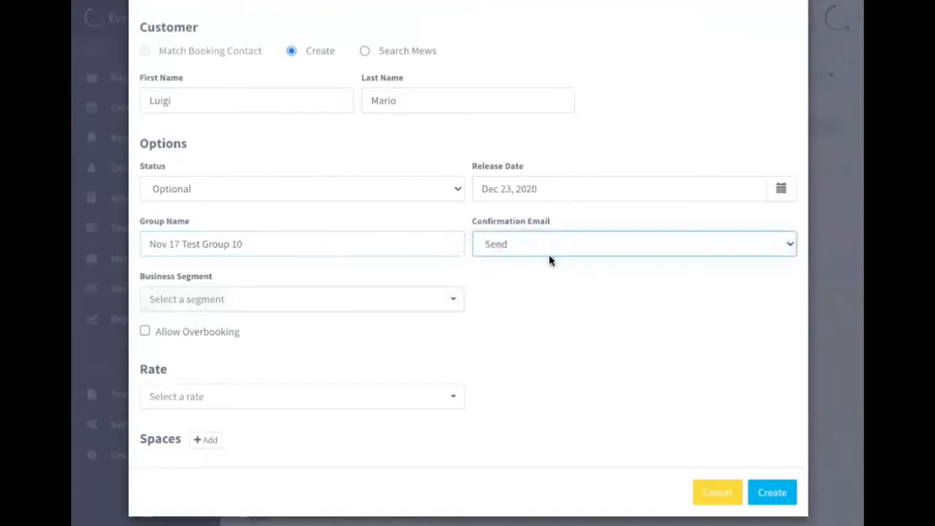
Choose Leisure as the business segment and the public rate 454563456 for the reservation
click(409, 305)
click(254, 423)
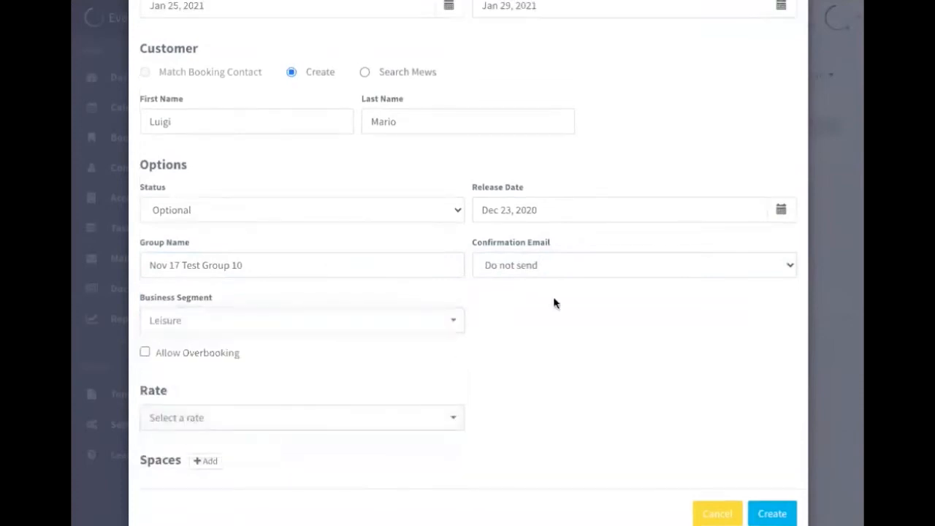
scroll(480, 357, down, 1)
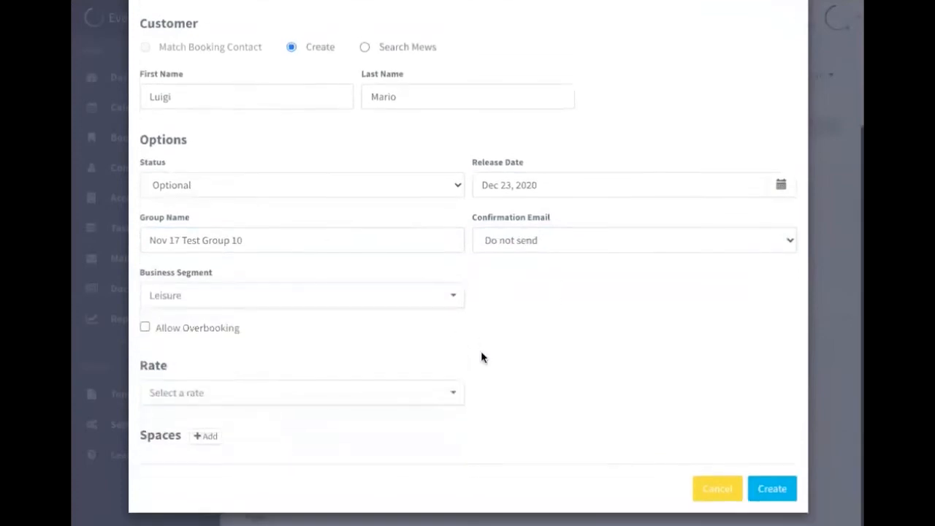
click(257, 402)
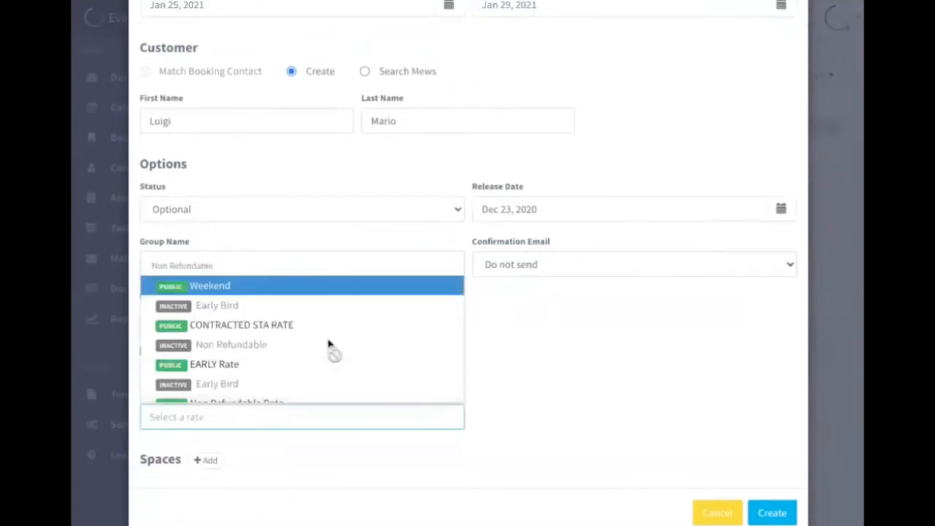
scroll(328, 345, down, 3)
scroll(328, 344, down, 2)
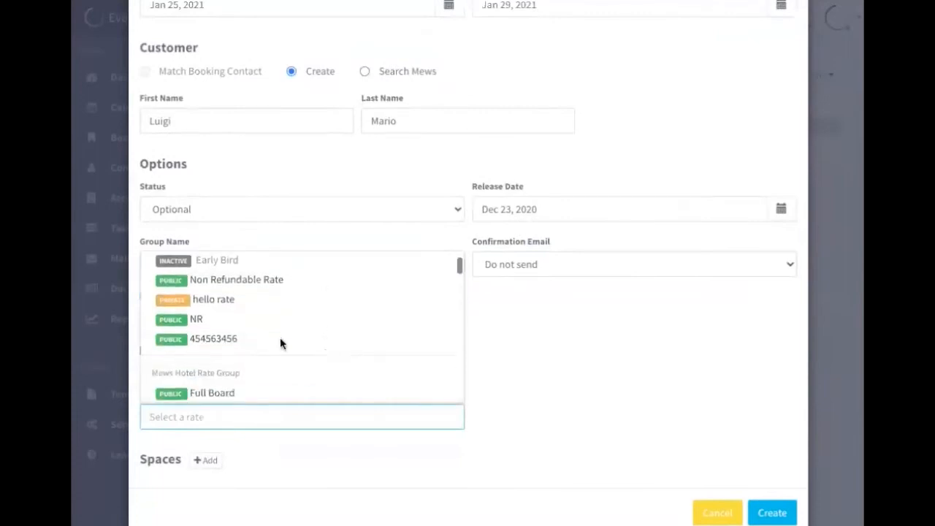
click(279, 334)
scroll(488, 378, down, 1)
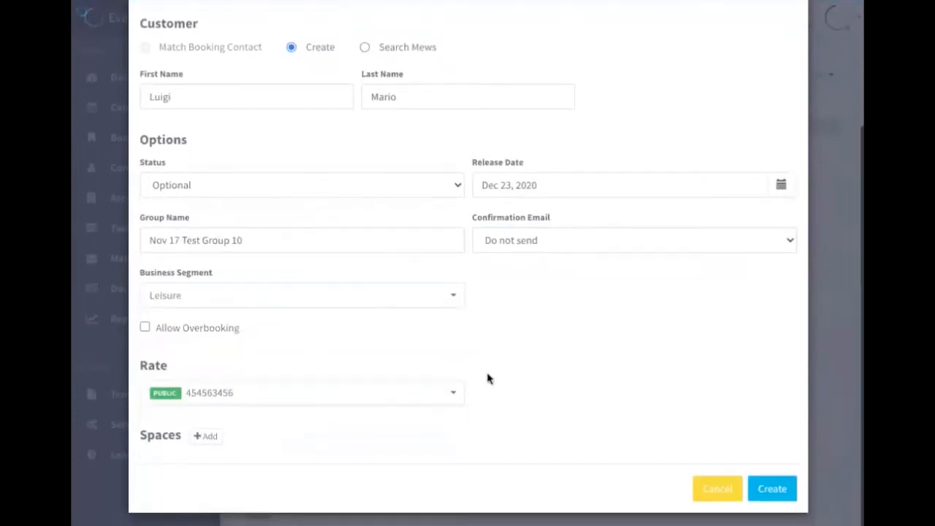
Add a Double room space for 2 adults with a quantity of 3
click(206, 437)
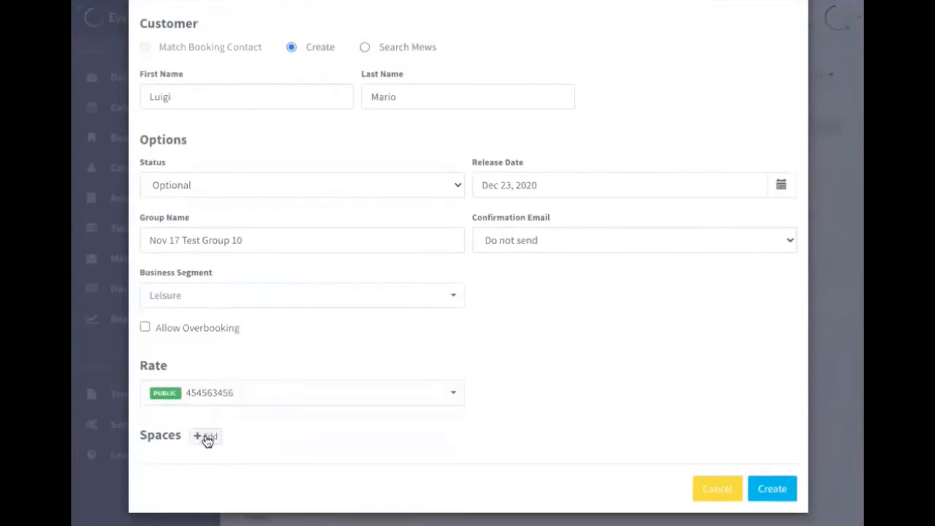
scroll(536, 377, down, 3)
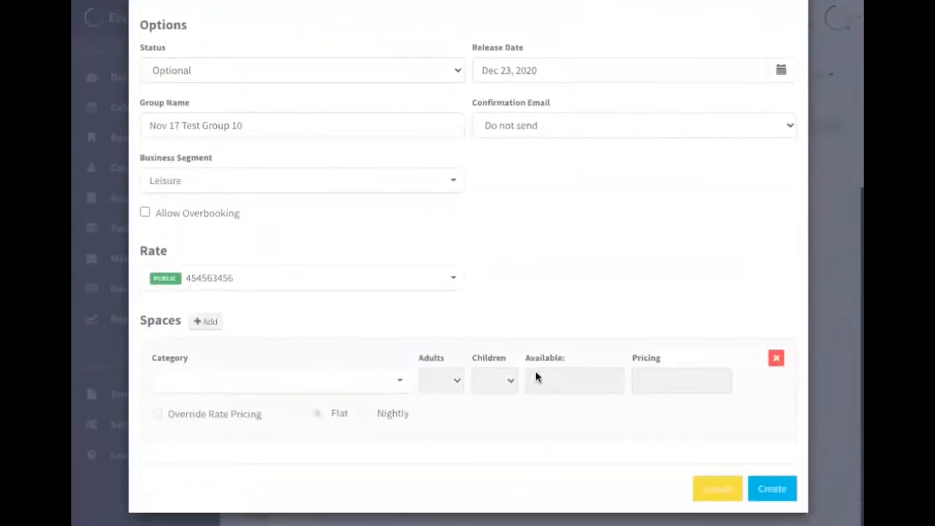
click(378, 385)
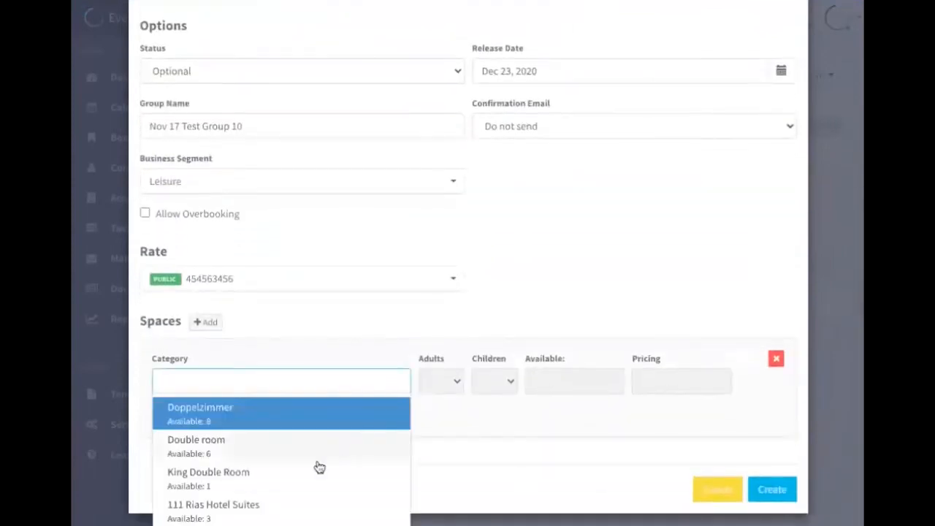
scroll(319, 465, down, 1)
click(311, 434)
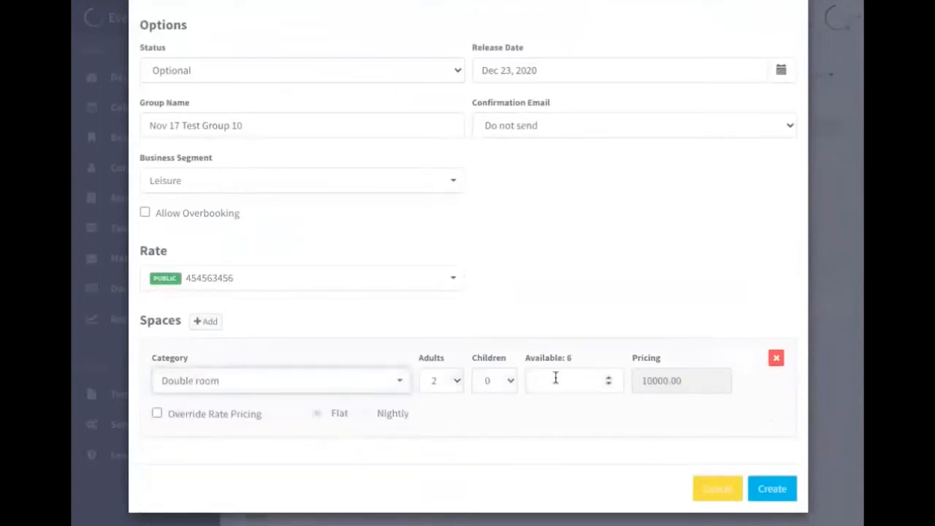
click(447, 380)
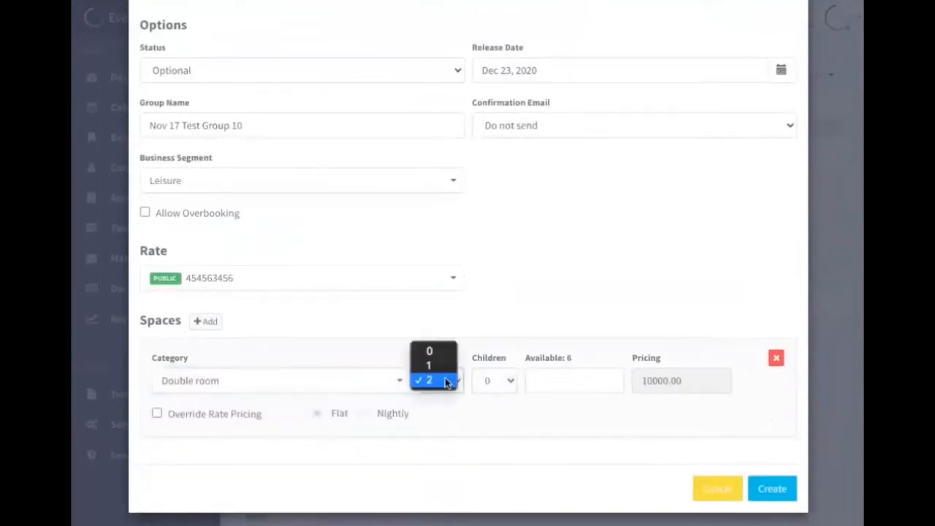
click(445, 378)
click(583, 377)
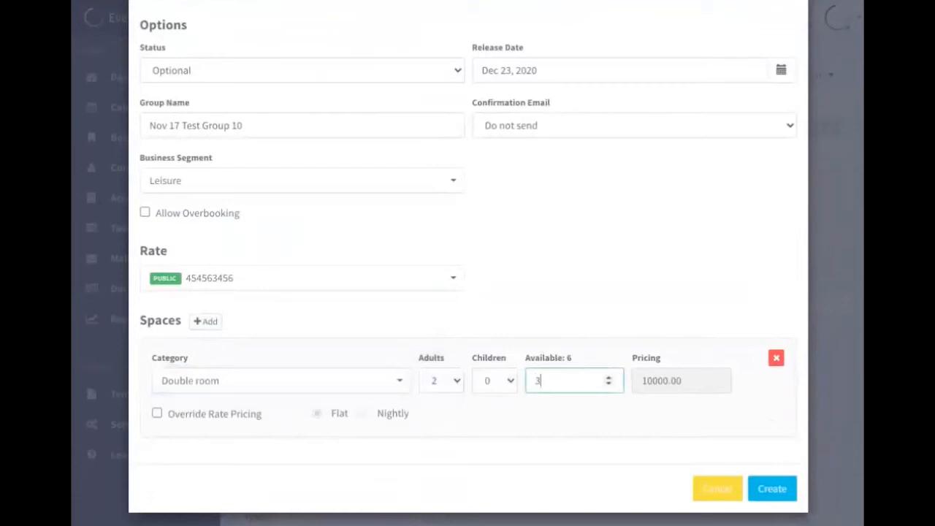
text(3)
Add a second space to the reservation: a Single room for 1 adult with a quantity of 3
click(205, 321)
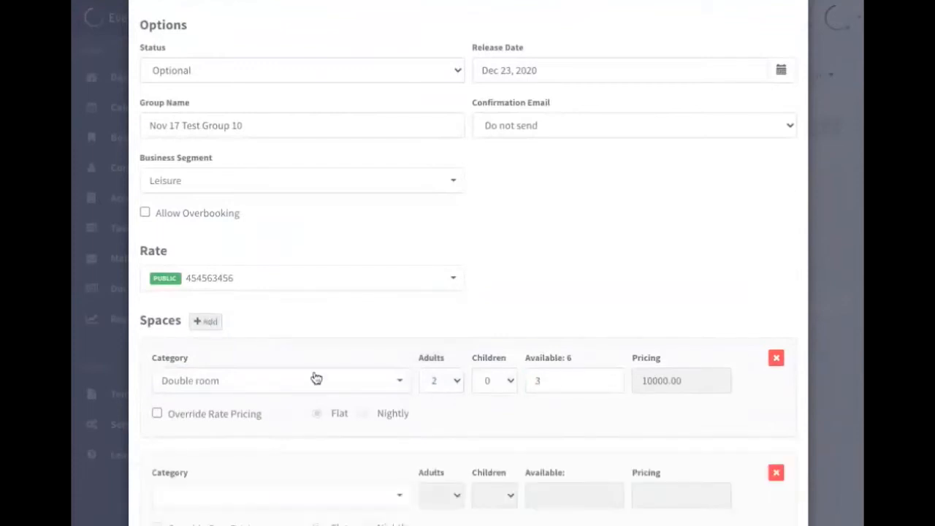
scroll(334, 410, down, 3)
click(366, 385)
scroll(241, 468, down, 5)
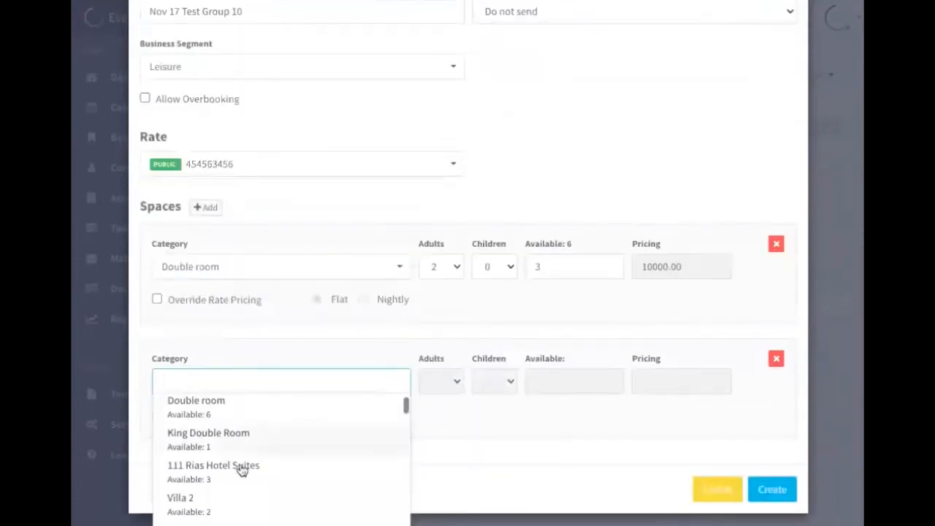
scroll(242, 471, down, 5)
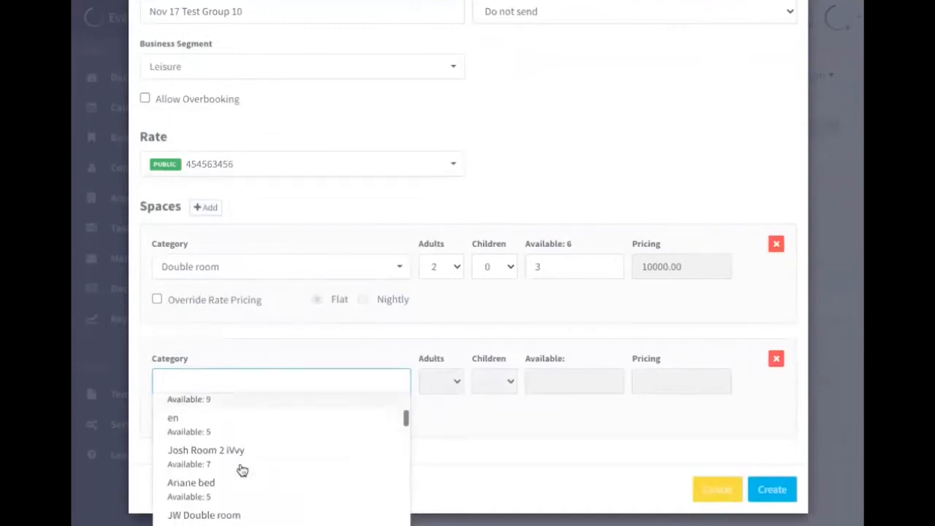
scroll(241, 469, down, 2)
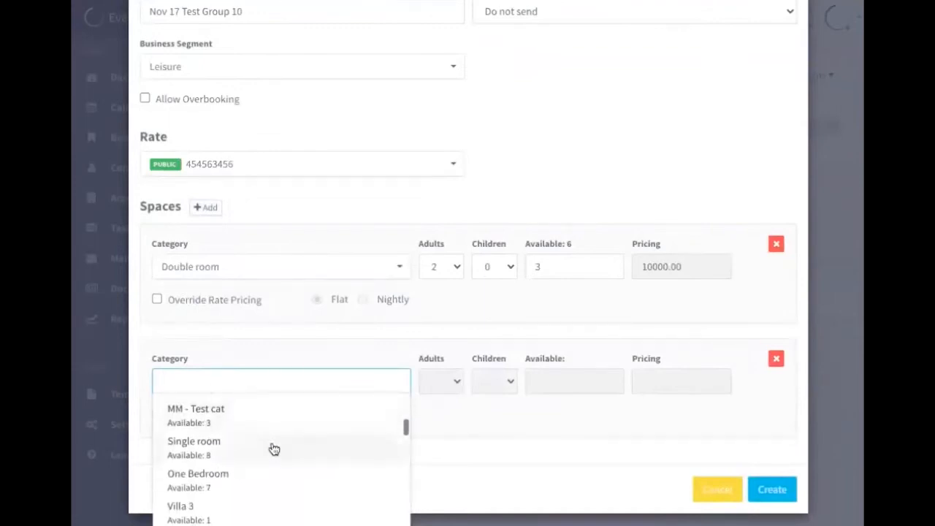
click(269, 445)
click(553, 381)
text(3)
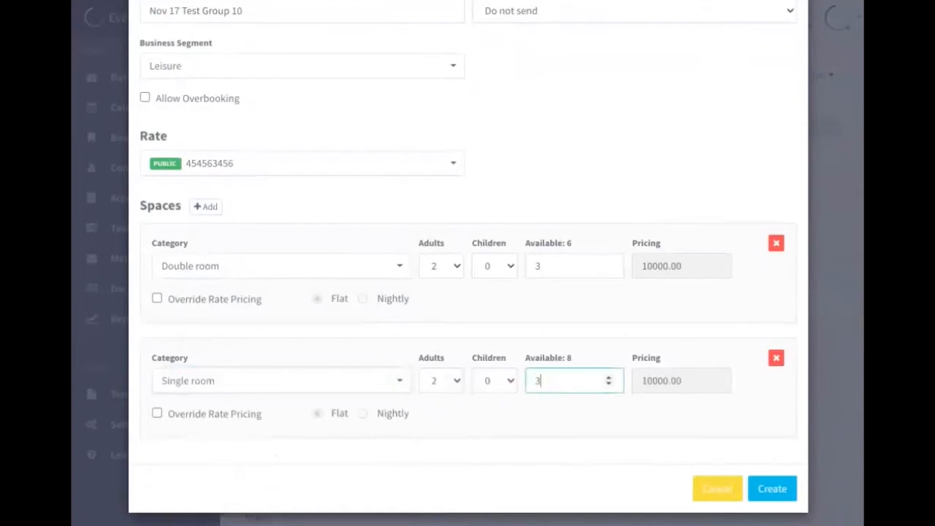
click(437, 381)
click(438, 361)
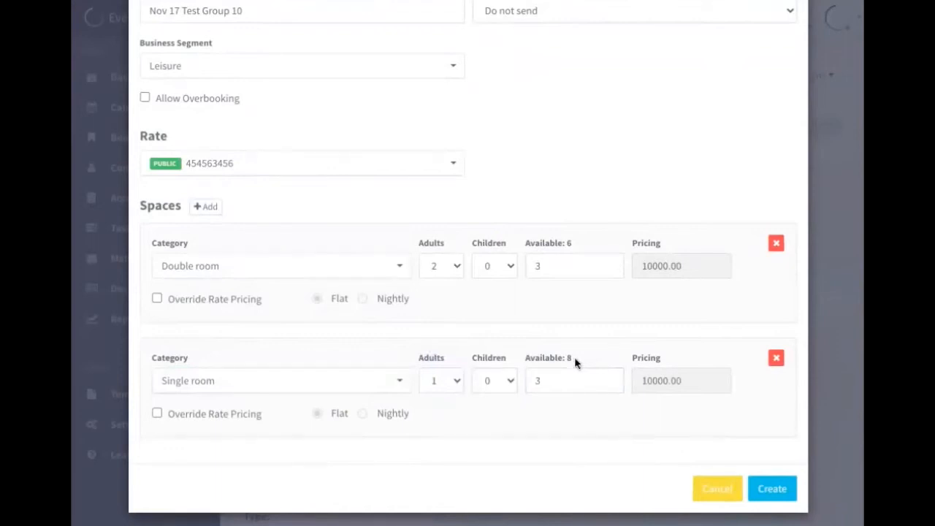
Create the reservation group and review the individual reservations listed for Nov 17 Test Group 10
click(776, 494)
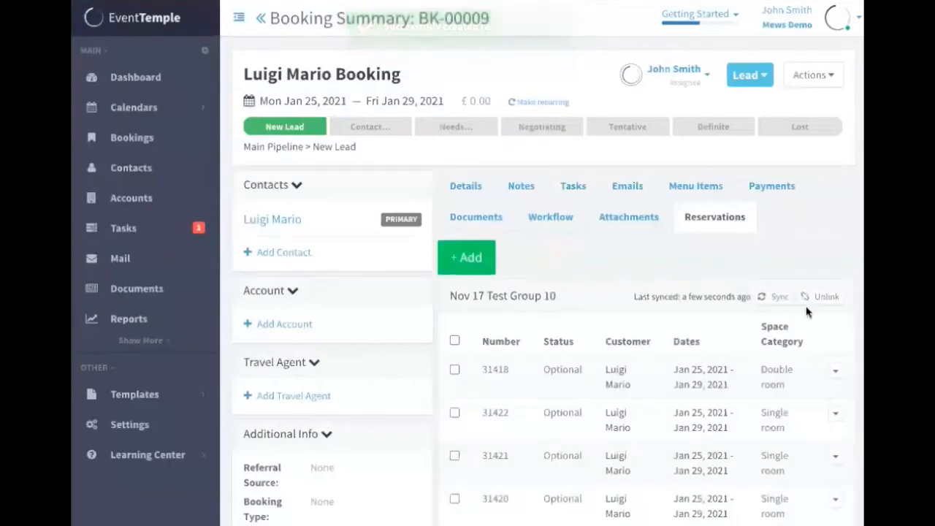
scroll(737, 267, down, 2)
scroll(737, 266, down, 5)
scroll(736, 266, down, 1)
scroll(736, 267, up, 1)
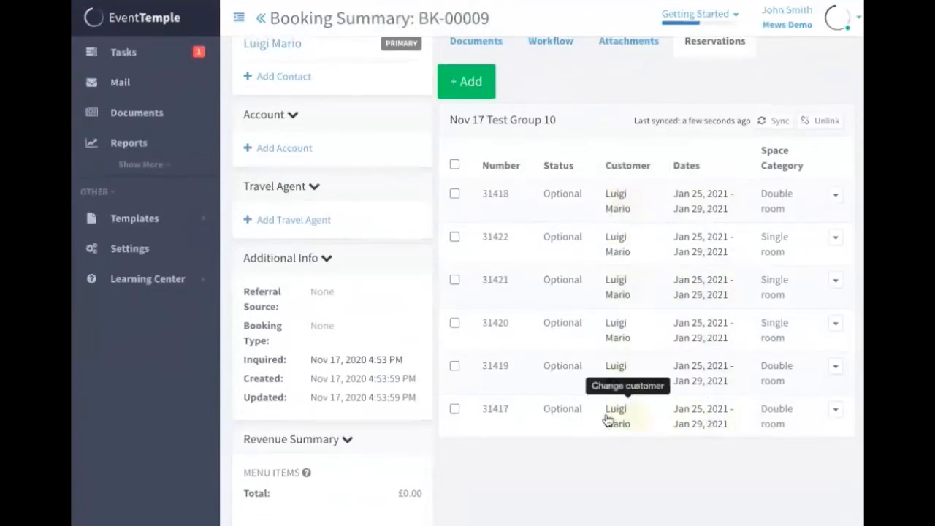
scroll(555, 192, up, 3)
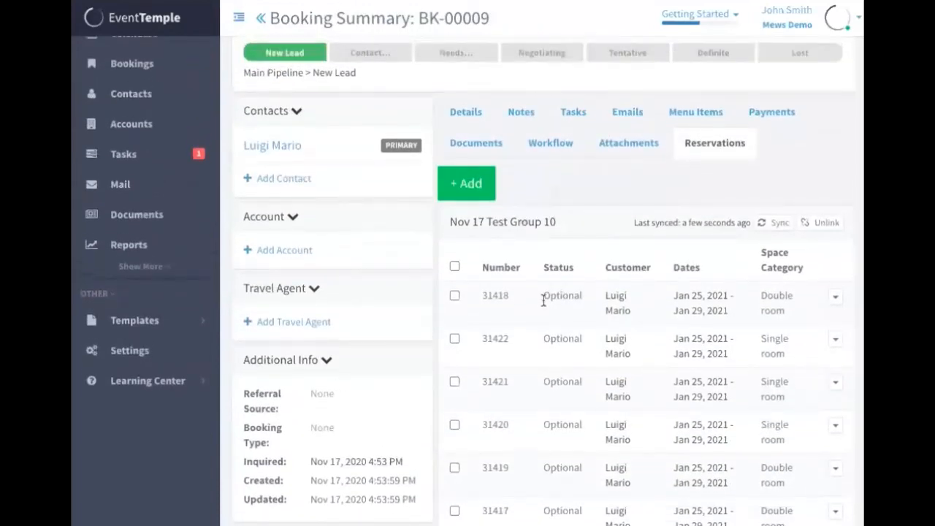
View the first Double room reservation in the Mews PMS and examine its details and the group's other reservations
click(834, 297)
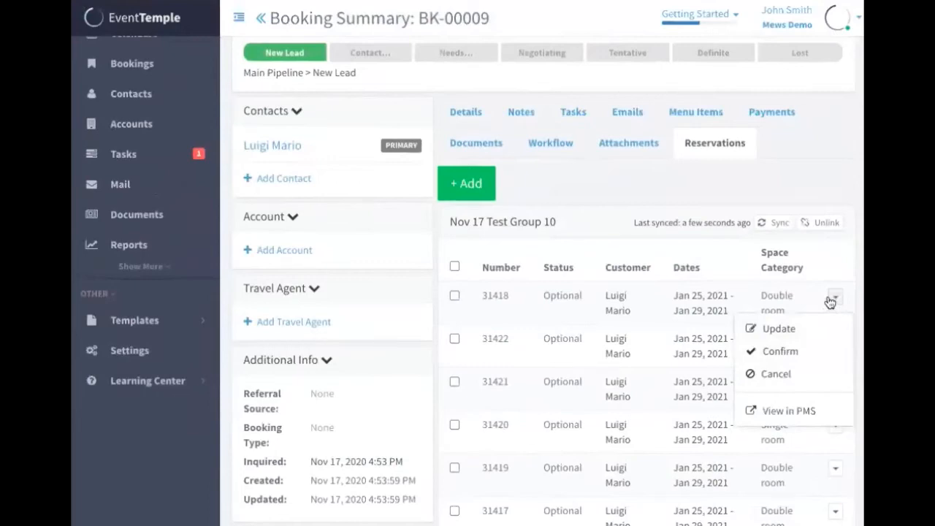
click(808, 411)
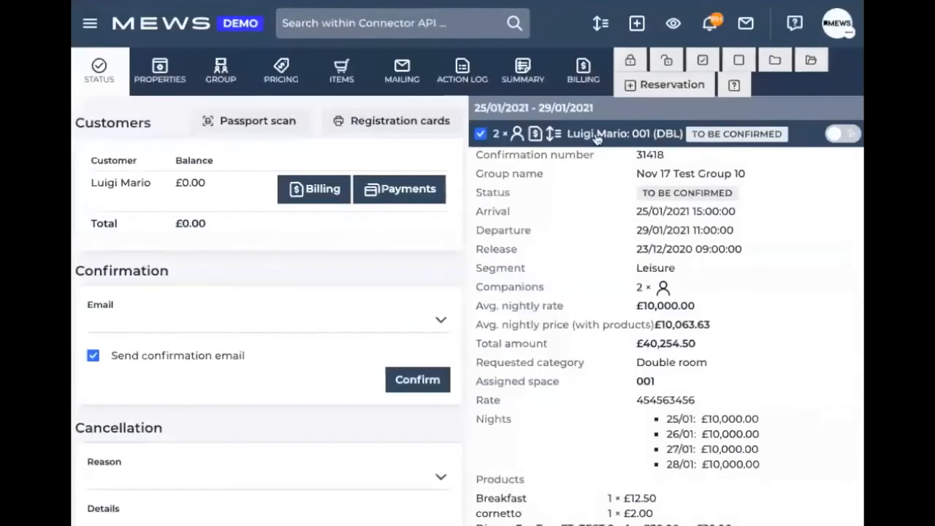
scroll(597, 138, down, 3)
scroll(597, 138, up, 3)
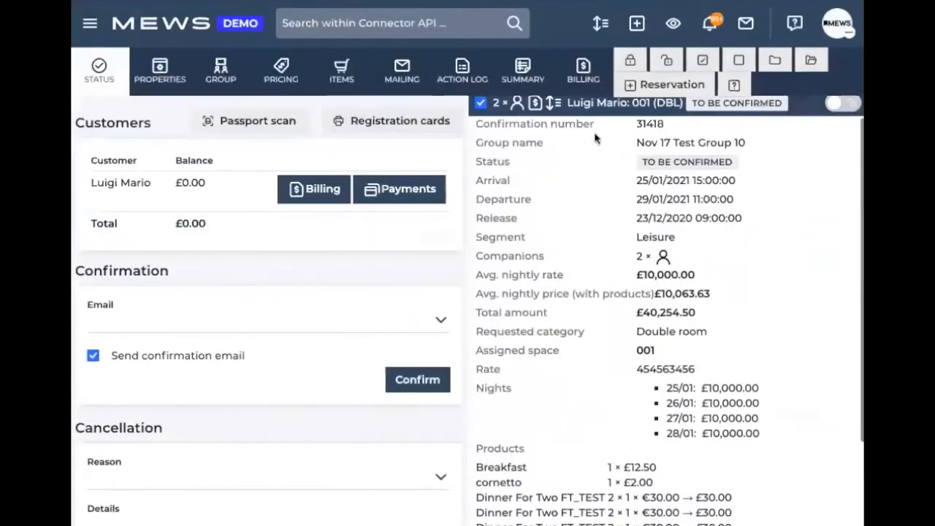
click(607, 135)
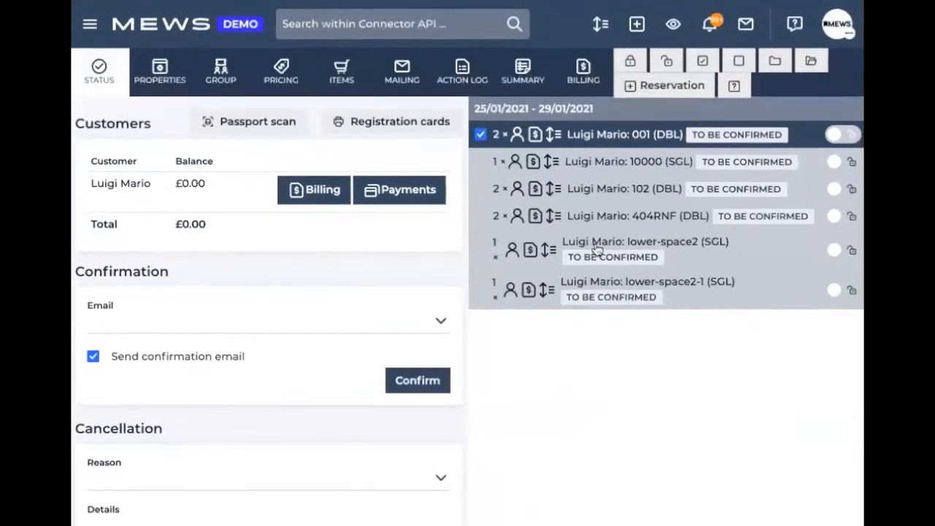
Confirm the 001 (DBL) and 10000 (SGL) reservations without a confirmation email, and sync Nov 17 Test Group 10 back in Event Temple
click(93, 357)
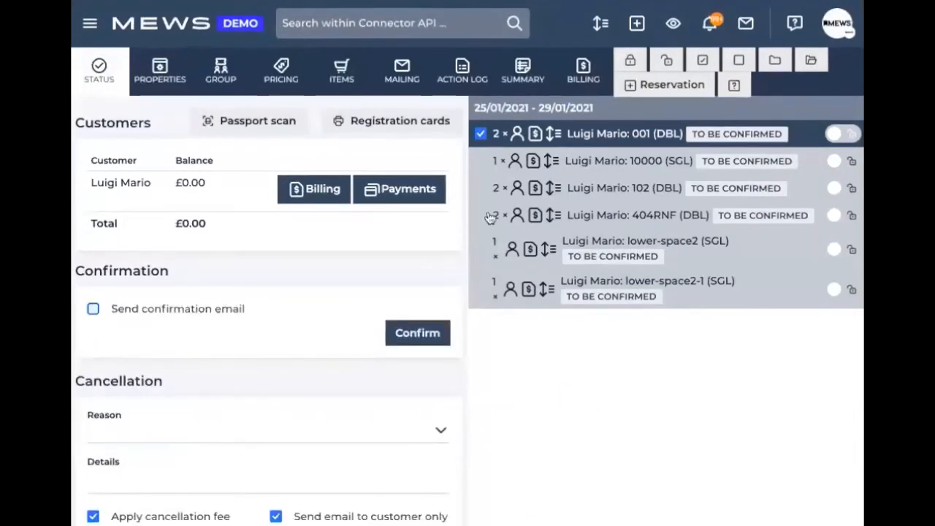
click(478, 161)
click(418, 333)
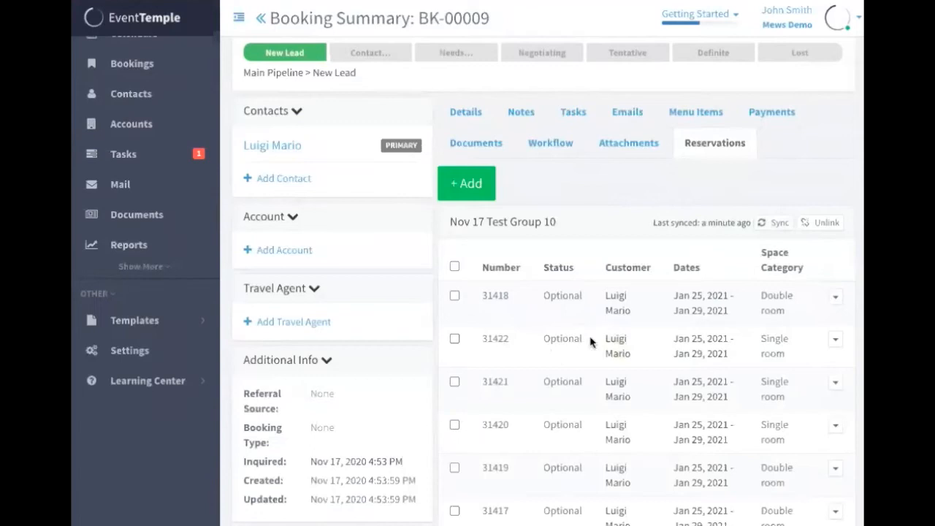
click(771, 224)
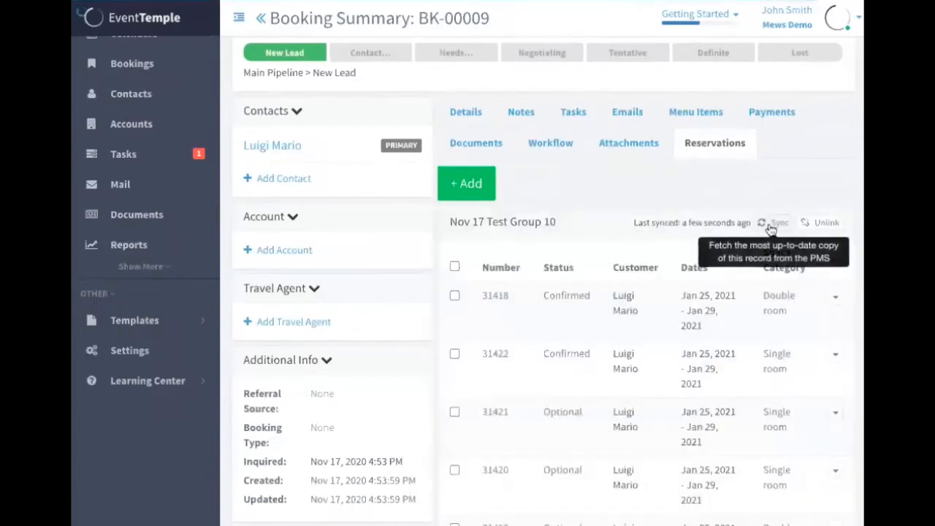
scroll(772, 228, down, 1)
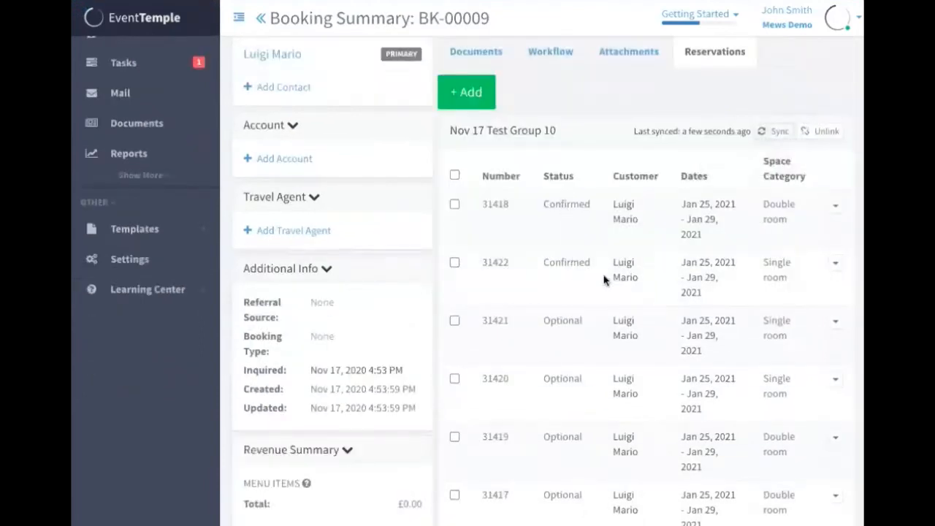
click(705, 220)
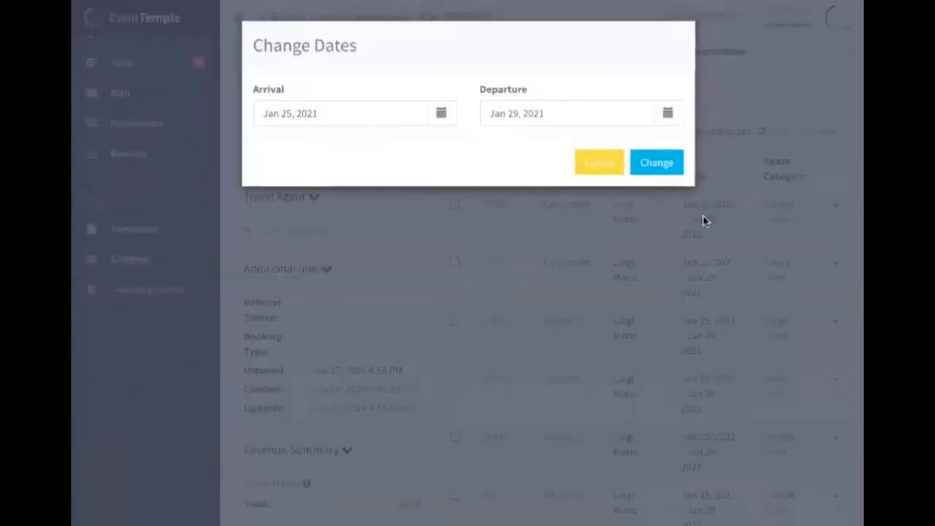
click(669, 116)
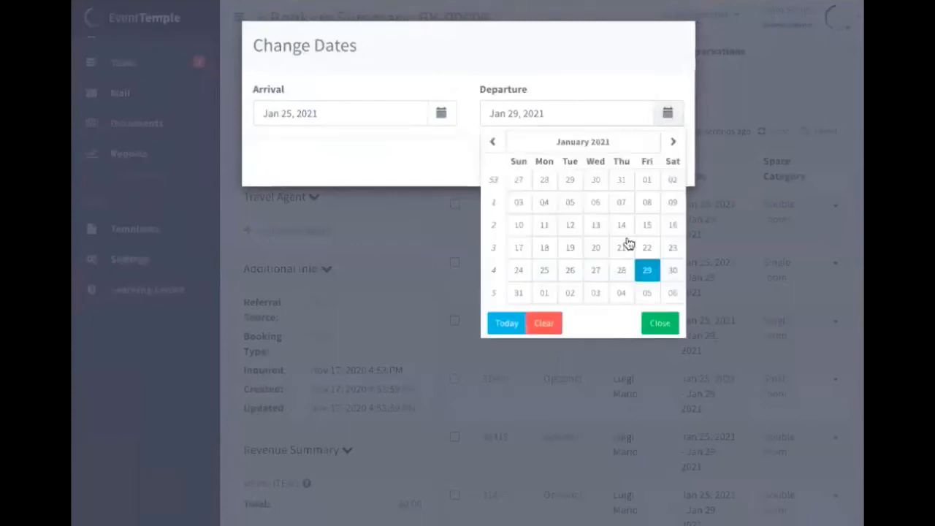
click(653, 321)
click(598, 162)
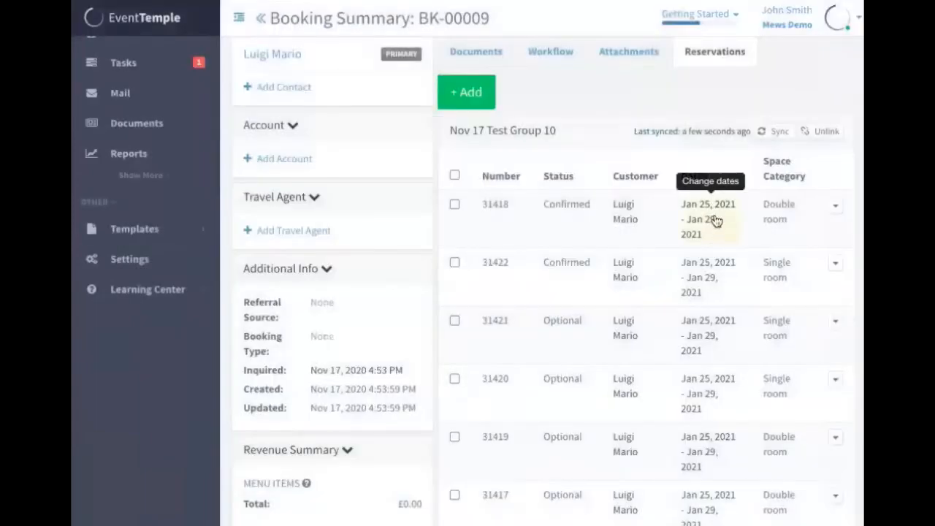
Change the first Double room reservation's dates to arrival Jan 24, 2021 and departure Jan 30, 2021
click(715, 220)
click(669, 113)
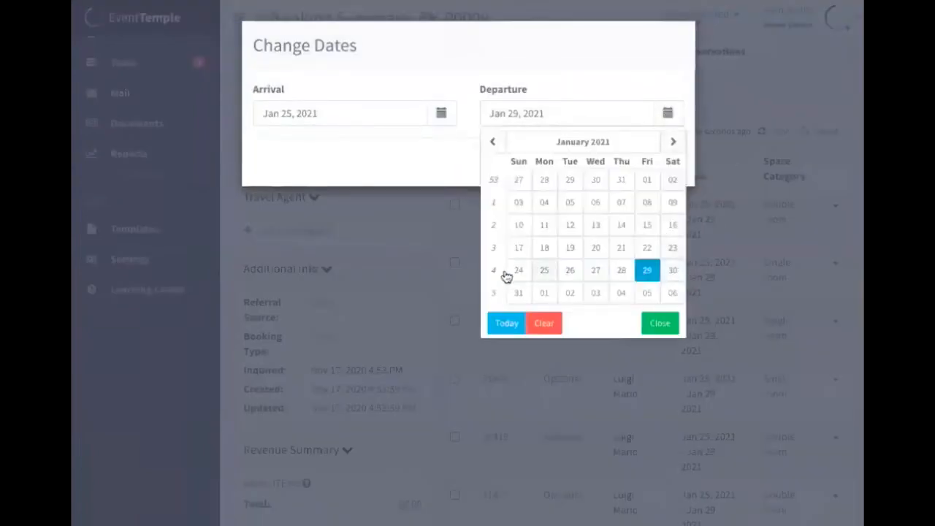
click(673, 270)
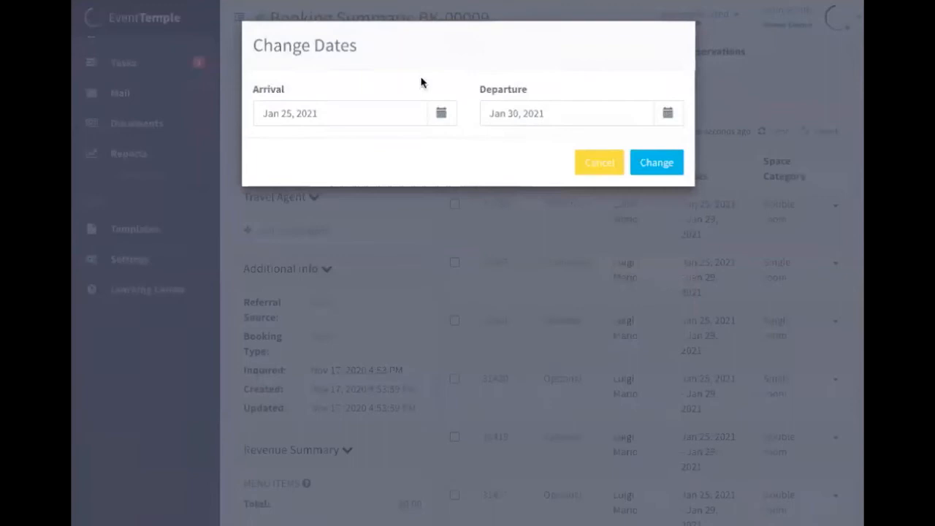
click(443, 112)
click(290, 272)
click(664, 164)
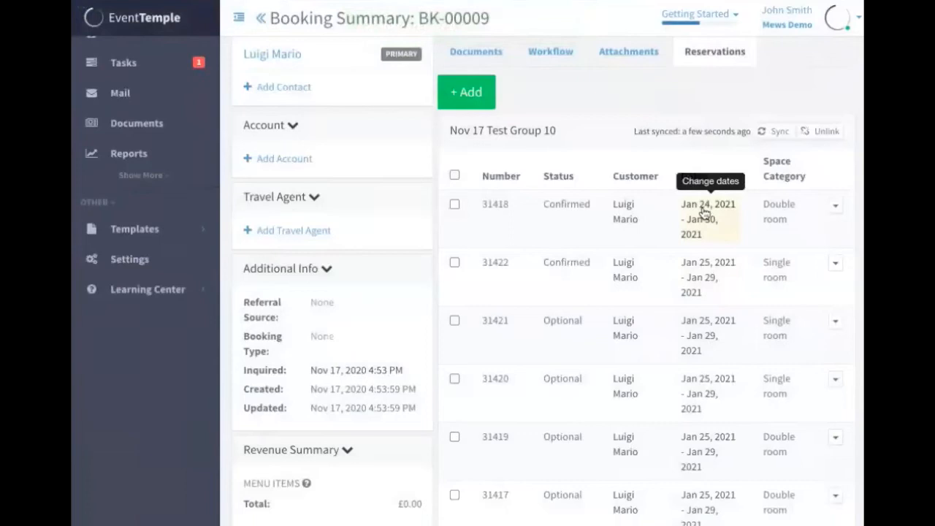
View the first Double room reservation in Mews to check its stay dates, and look over the group's reservations back in Event Temple
click(836, 206)
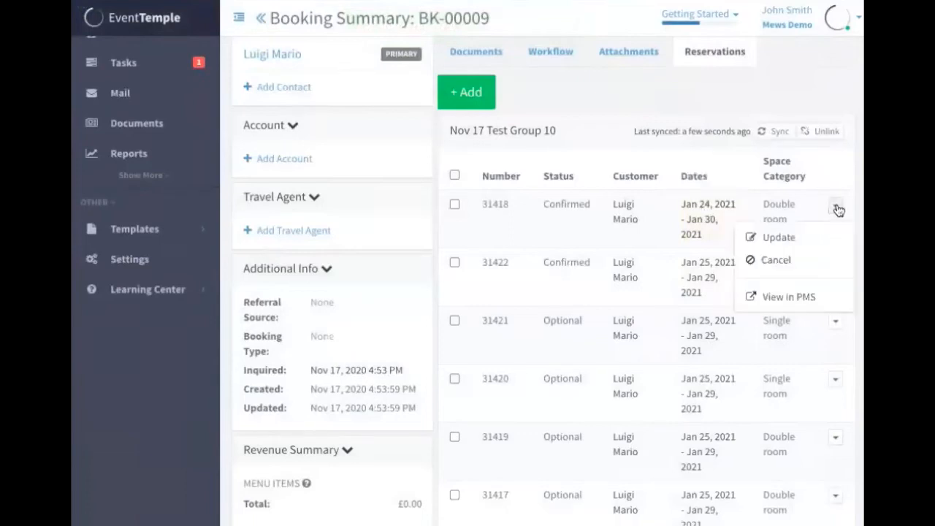
click(813, 296)
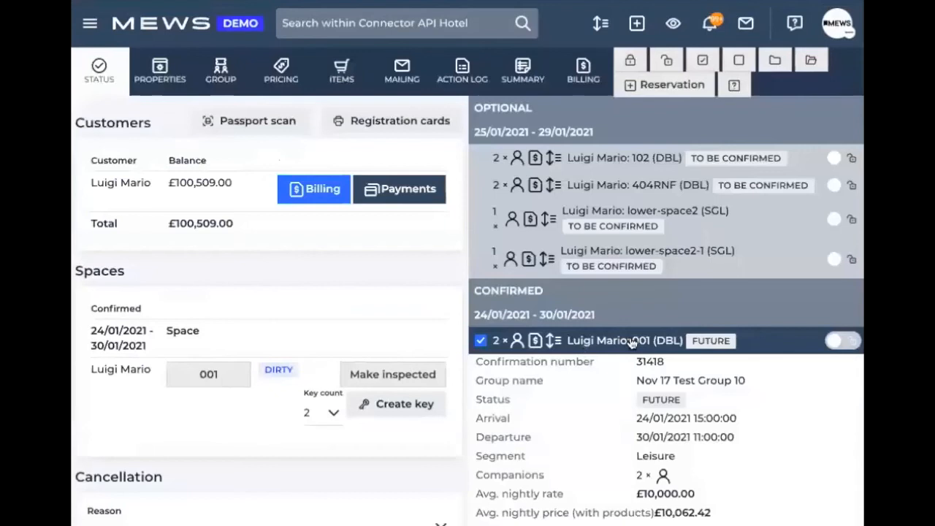
click(631, 342)
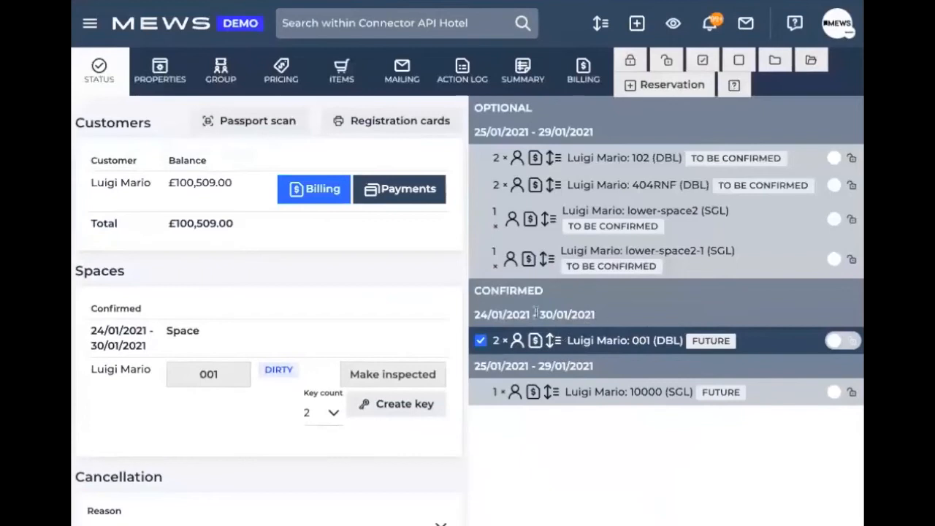
click(480, 340)
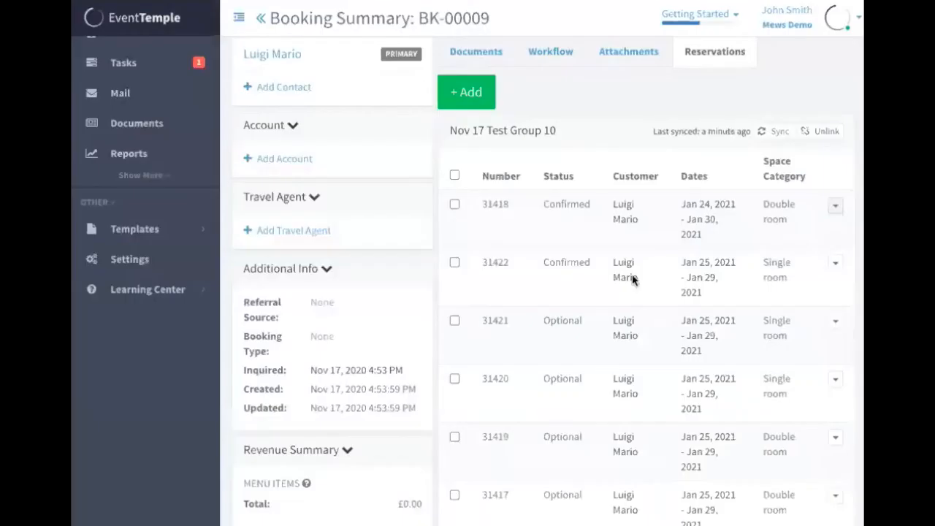
scroll(632, 277, down, 2)
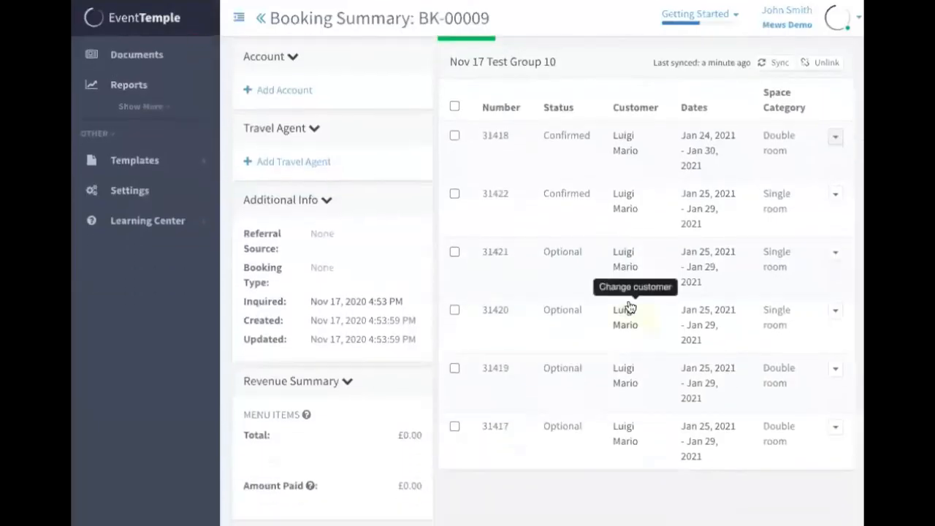
scroll(628, 307, up, 5)
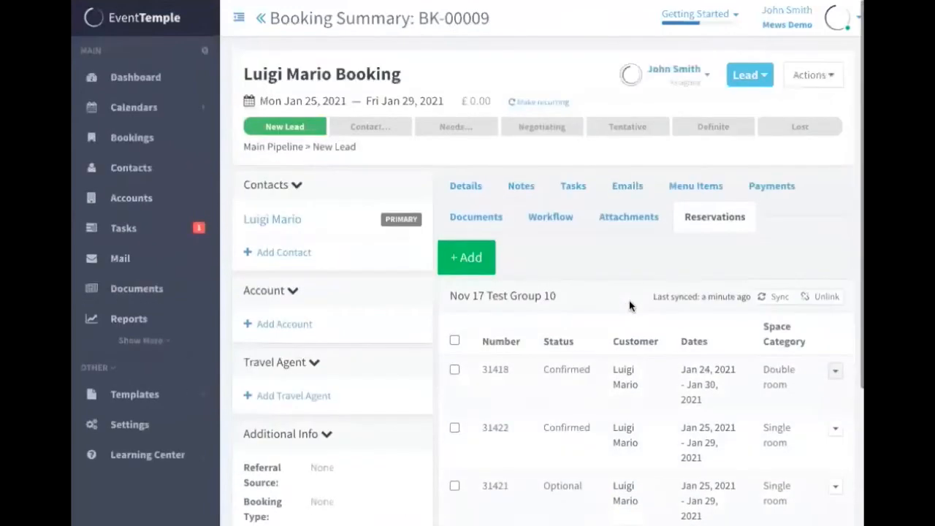
Add multiple menu items to the booking from Sample Menu: 2 Bacon And Eggs, 2 Coffee and 4 Projector & Screen
click(700, 181)
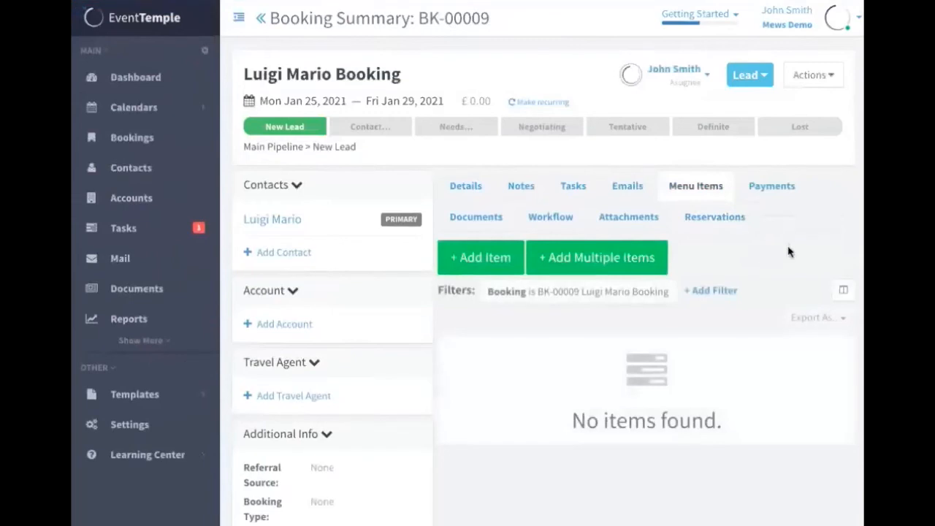
scroll(789, 251, down, 1)
click(643, 219)
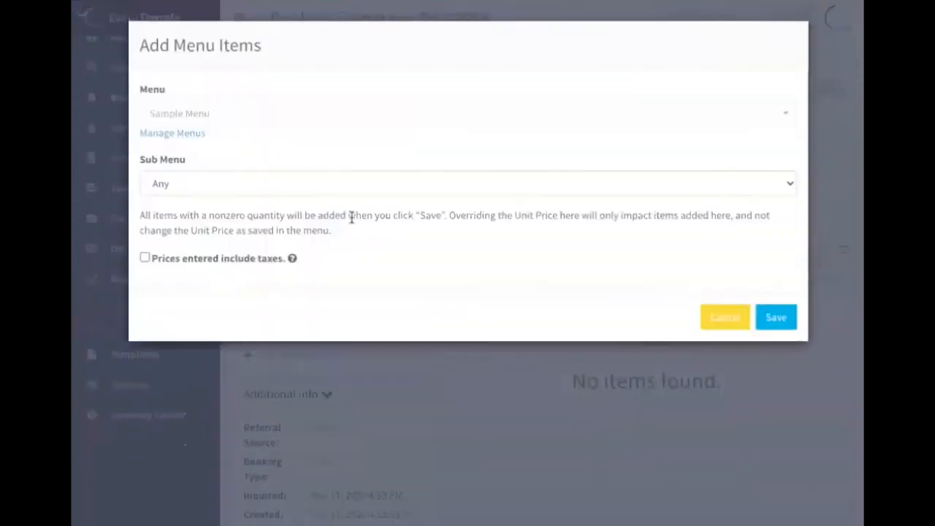
scroll(779, 253, down, 2)
click(765, 256)
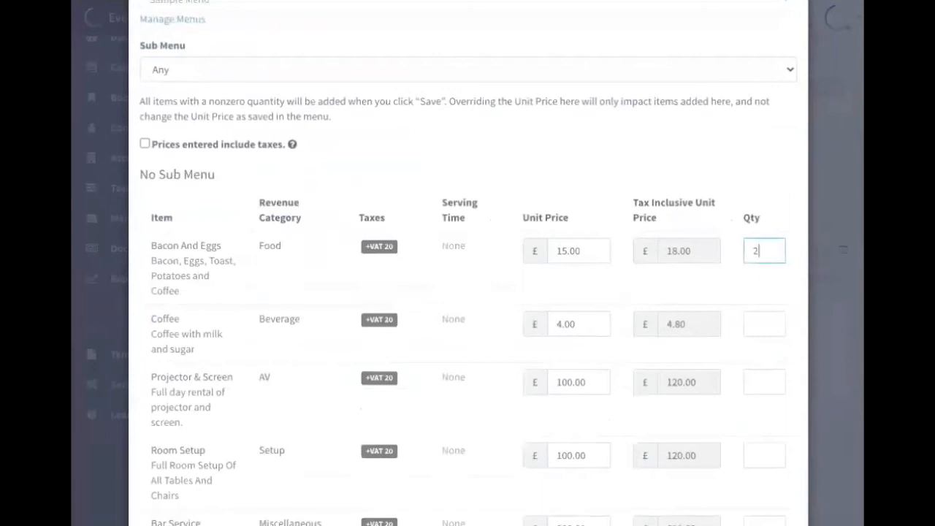
click(762, 322)
text(2)
click(760, 382)
text(4)
scroll(467, 292, down, 4)
scroll(467, 292, up, 1)
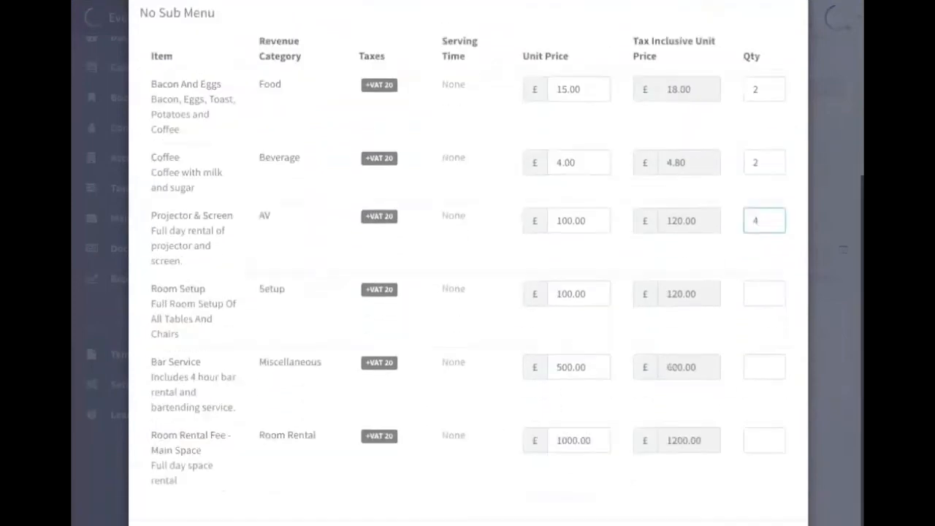
scroll(780, 361, down, 1)
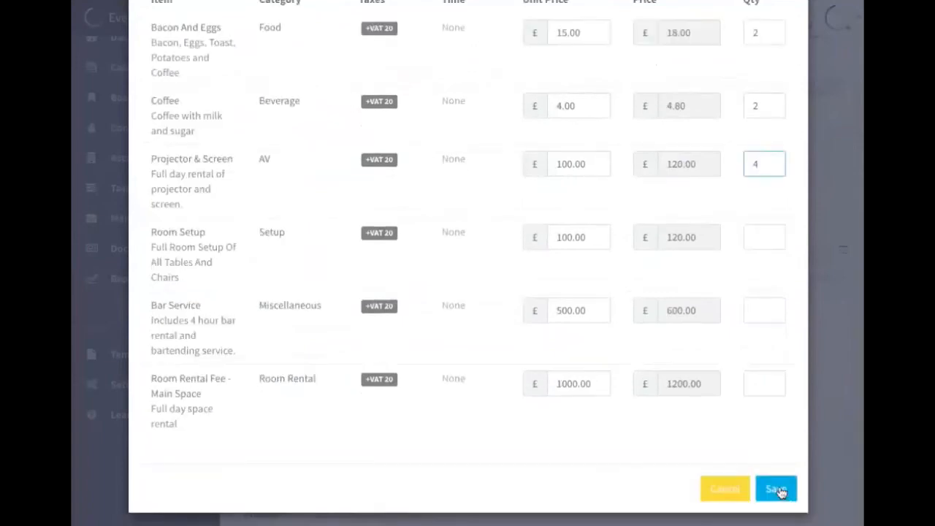
click(777, 490)
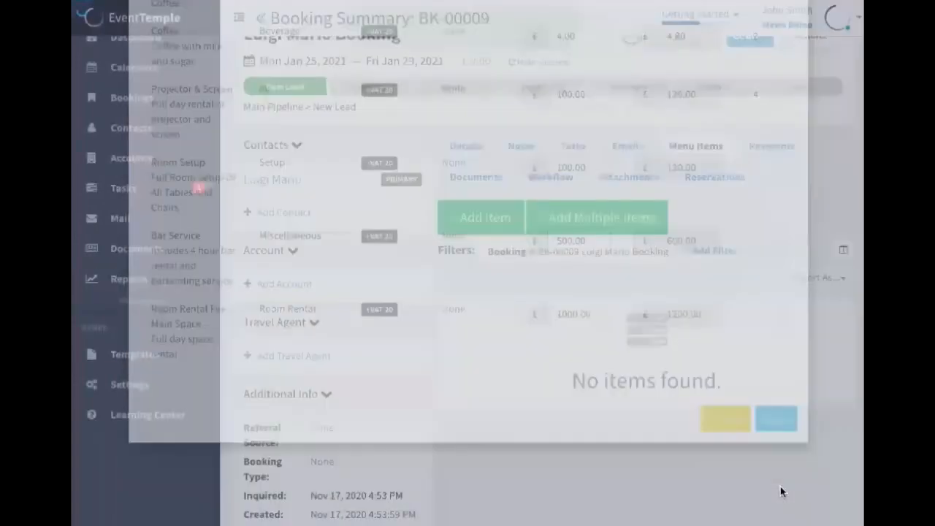
Select all three menu items in the booking and apply the Send to Mews batch action to them
scroll(689, 324, right, 5)
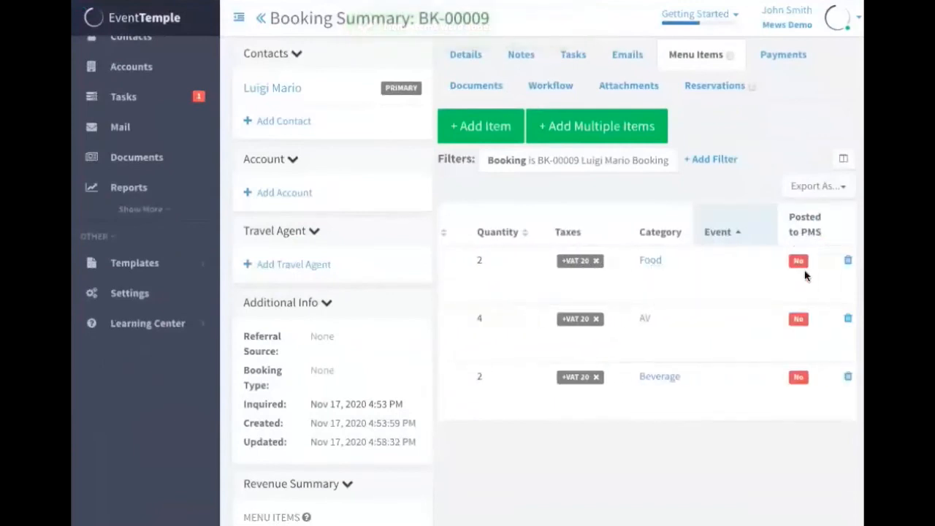
scroll(809, 374, up, 1)
scroll(809, 374, left, 5)
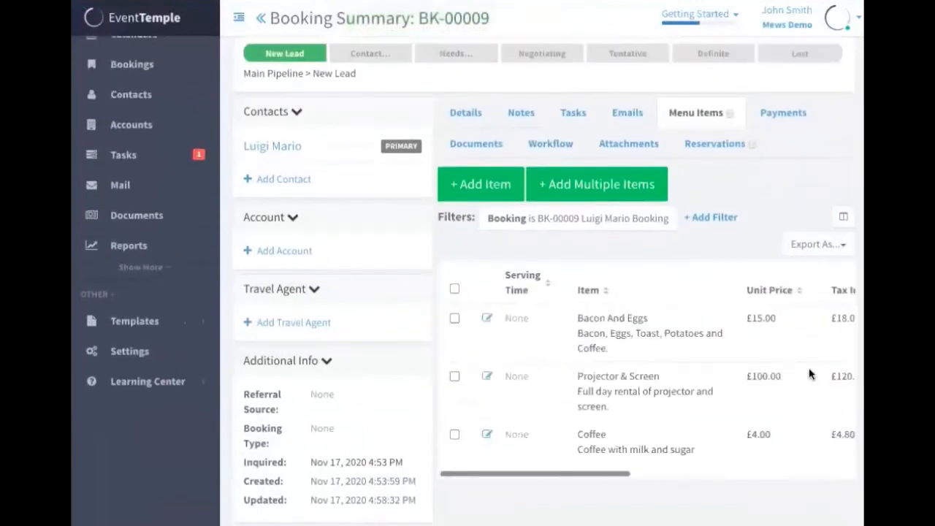
click(454, 288)
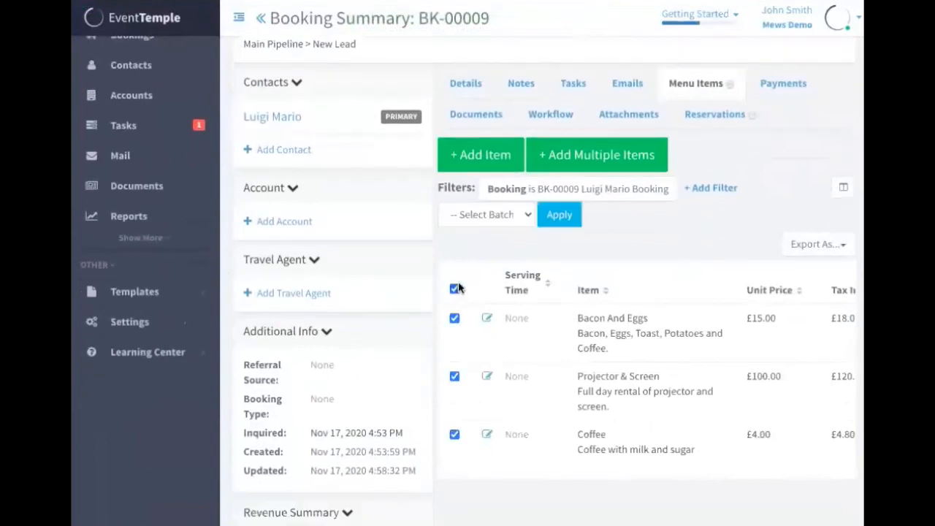
click(508, 218)
click(646, 219)
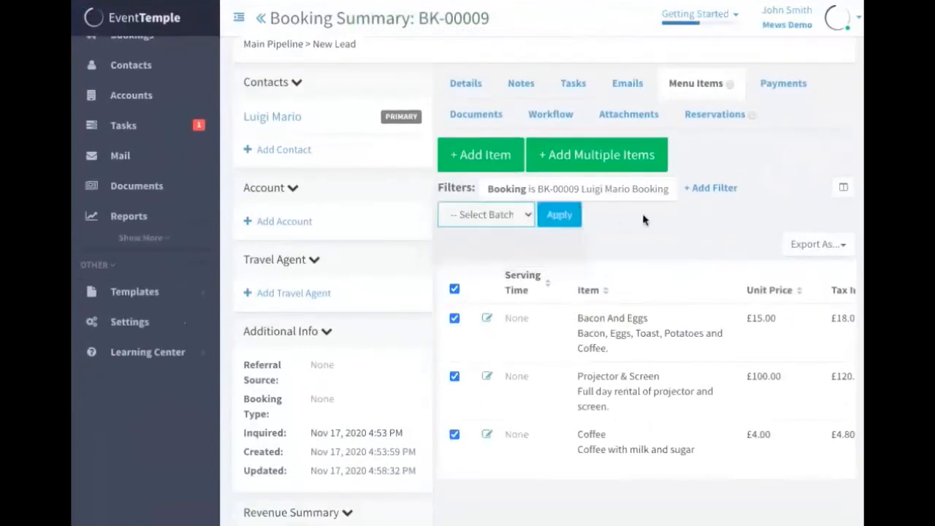
click(454, 320)
click(455, 376)
click(455, 318)
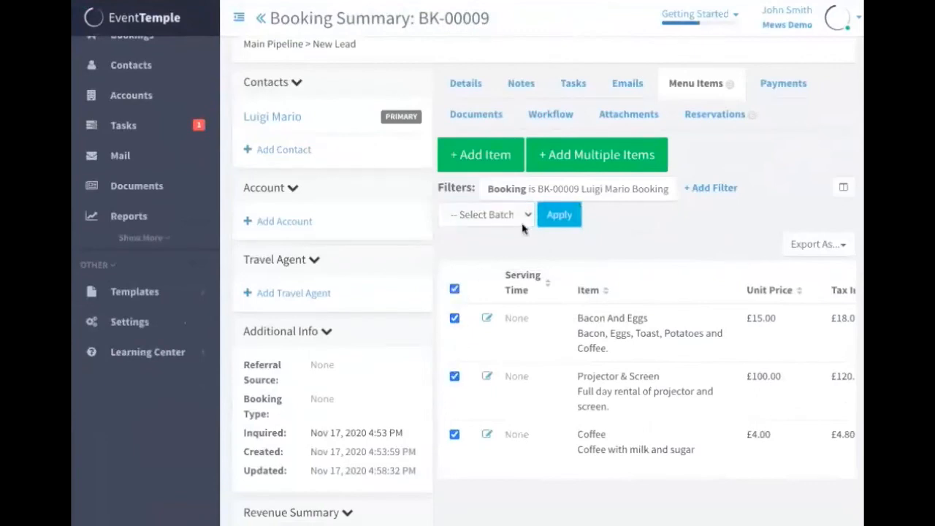
click(526, 216)
click(520, 242)
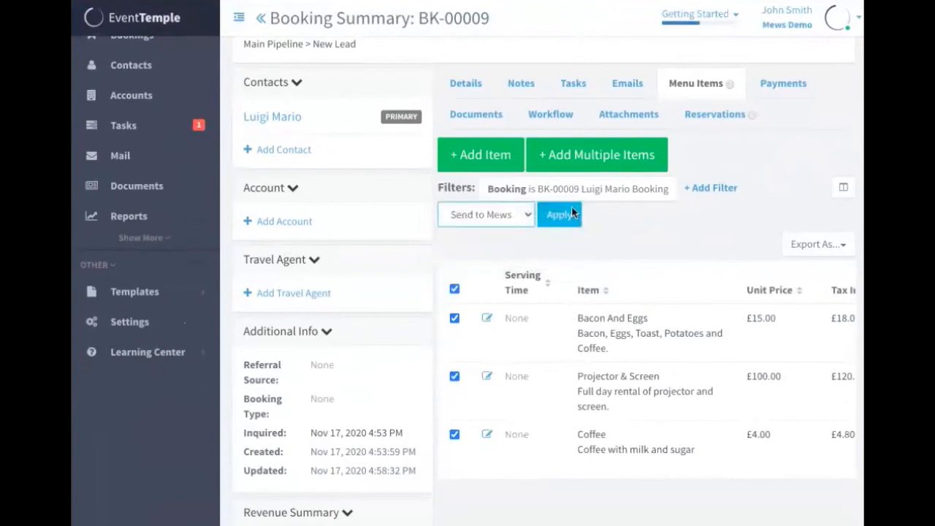
click(570, 212)
Search for the Mews order's customer by the booking contact's first and last name, and choose the first match
click(355, 109)
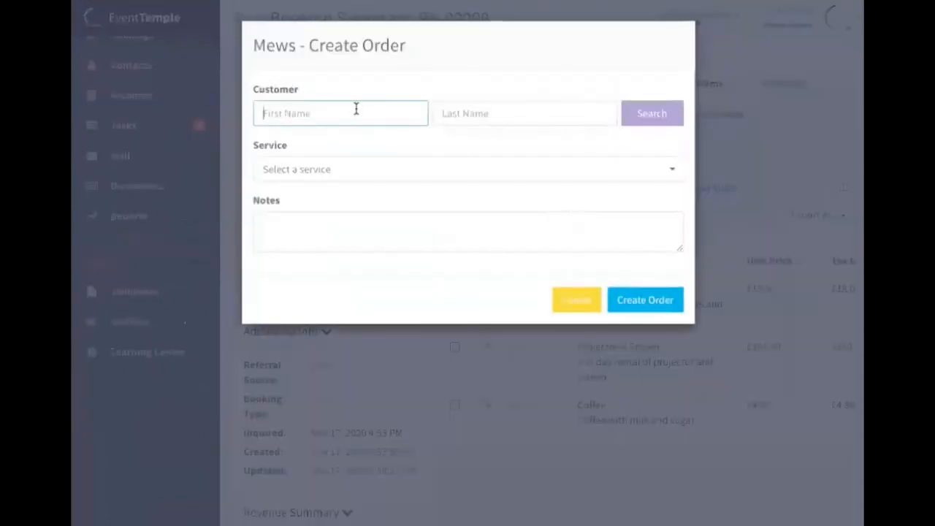
text(Luigi)
key(Tab)
text(m)
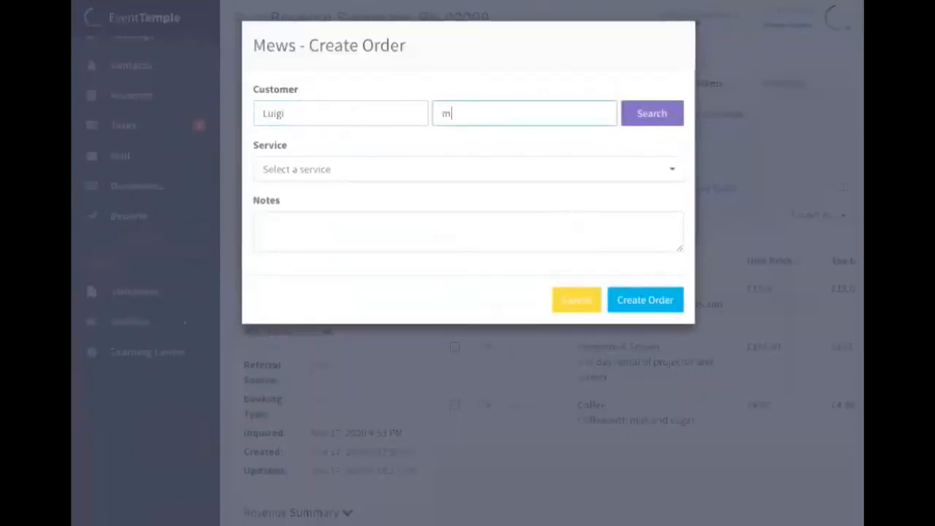
key(BackSpace)
text(Mario)
click(636, 116)
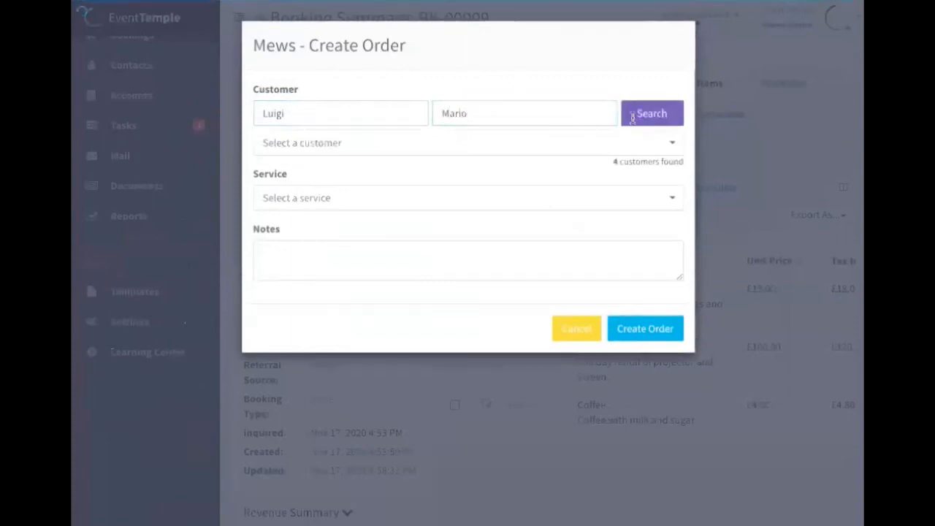
click(580, 144)
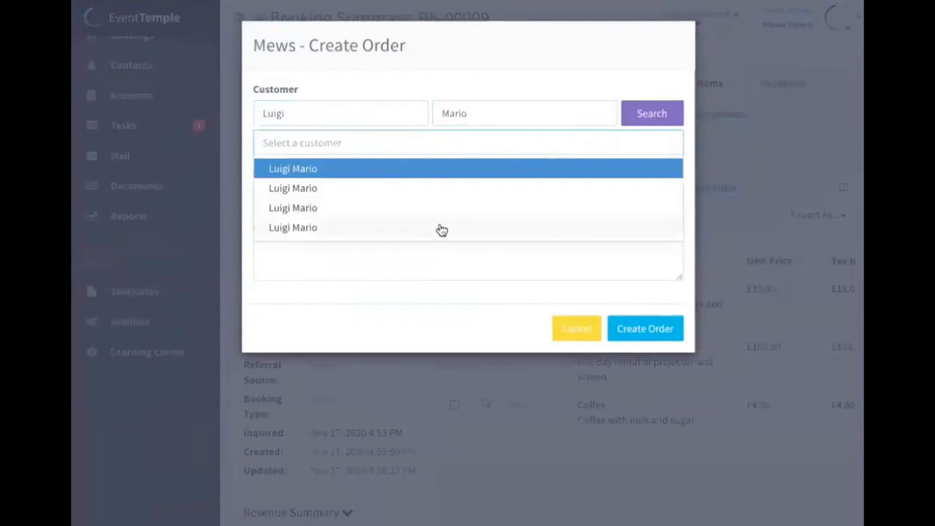
click(467, 171)
Set the order's service to Banqueting and create the order in Mews
click(522, 193)
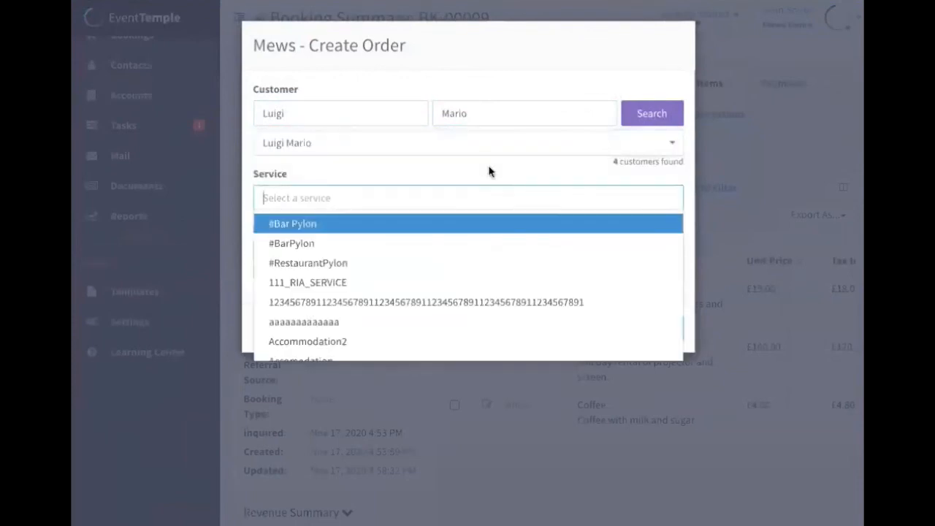
text(acc)
key(BackSpace)
key(BackSpace)
key(BackSpace)
text(banqu)
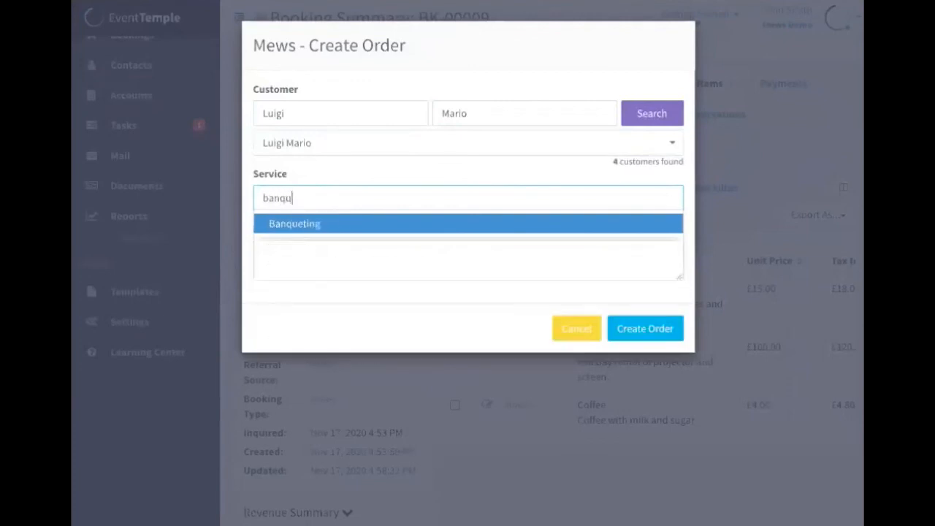
key(Return)
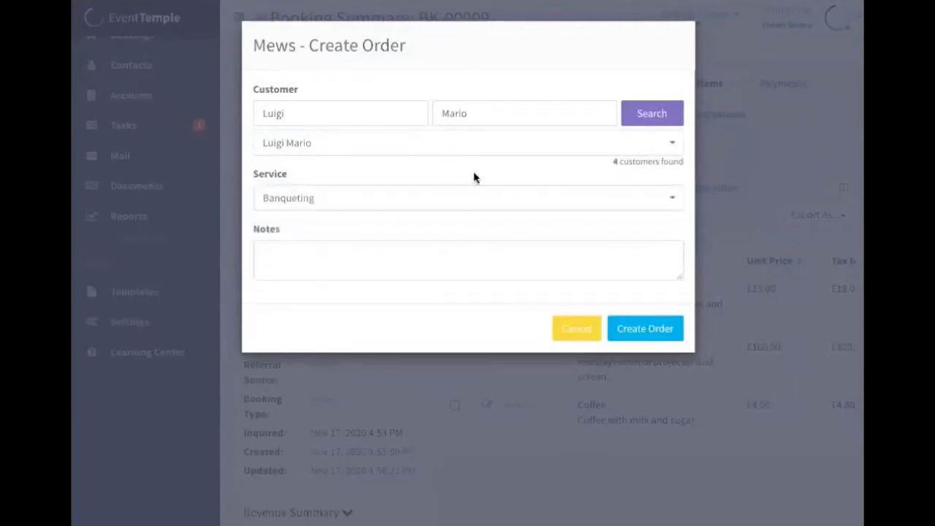
click(652, 329)
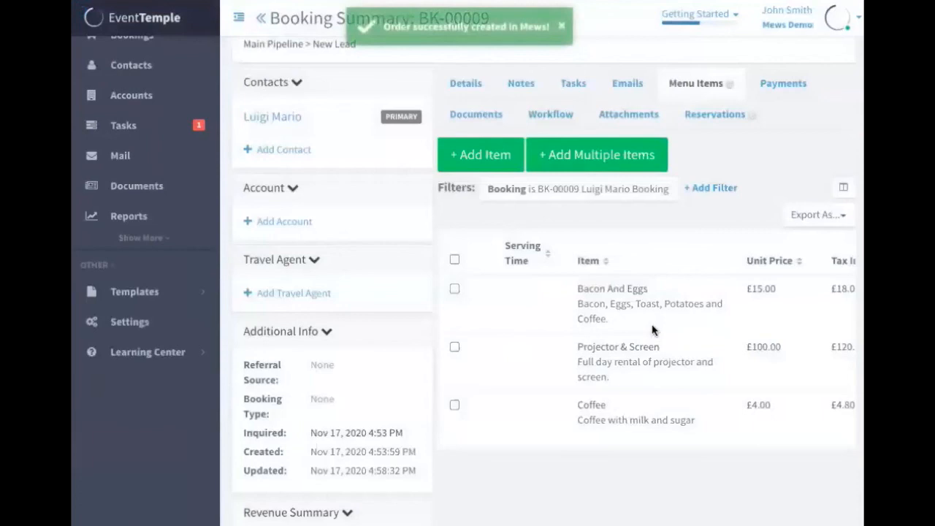
Check the menu items' Posted to PMS status, and view the Bacon And Eggs item's order in Mews to review its details
scroll(652, 330, right, 5)
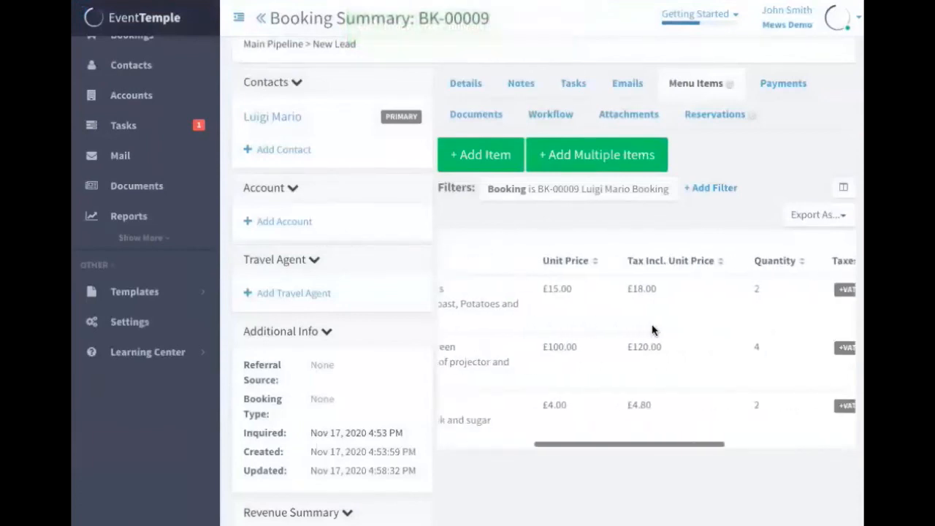
scroll(653, 330, right, 3)
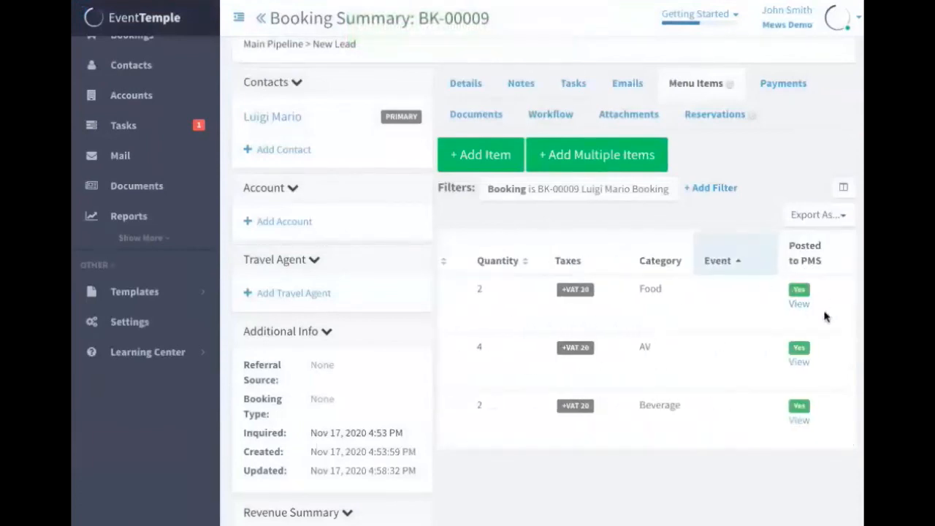
click(801, 304)
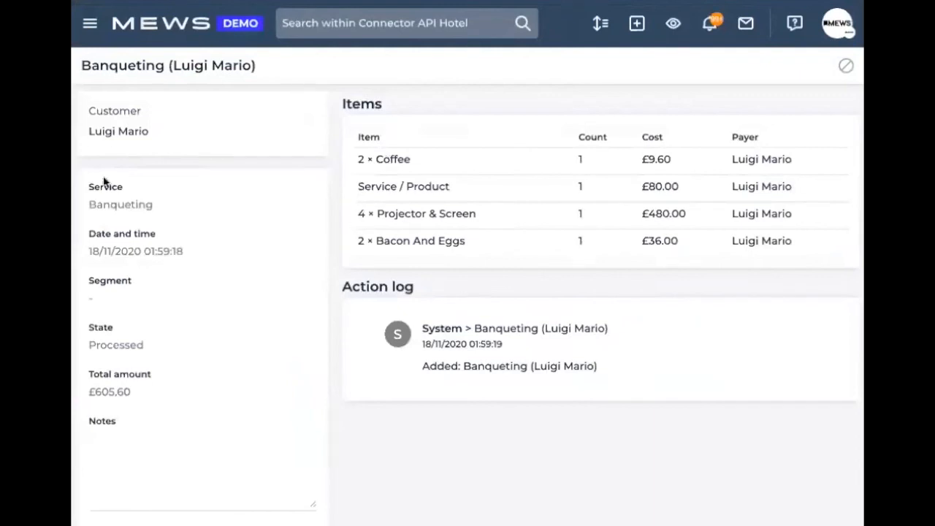
scroll(144, 197, down, 3)
scroll(143, 197, up, 3)
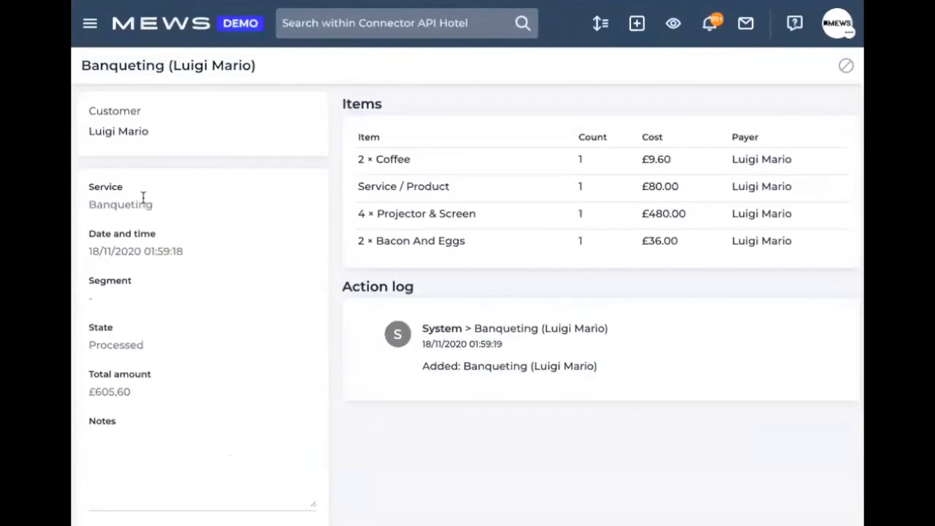